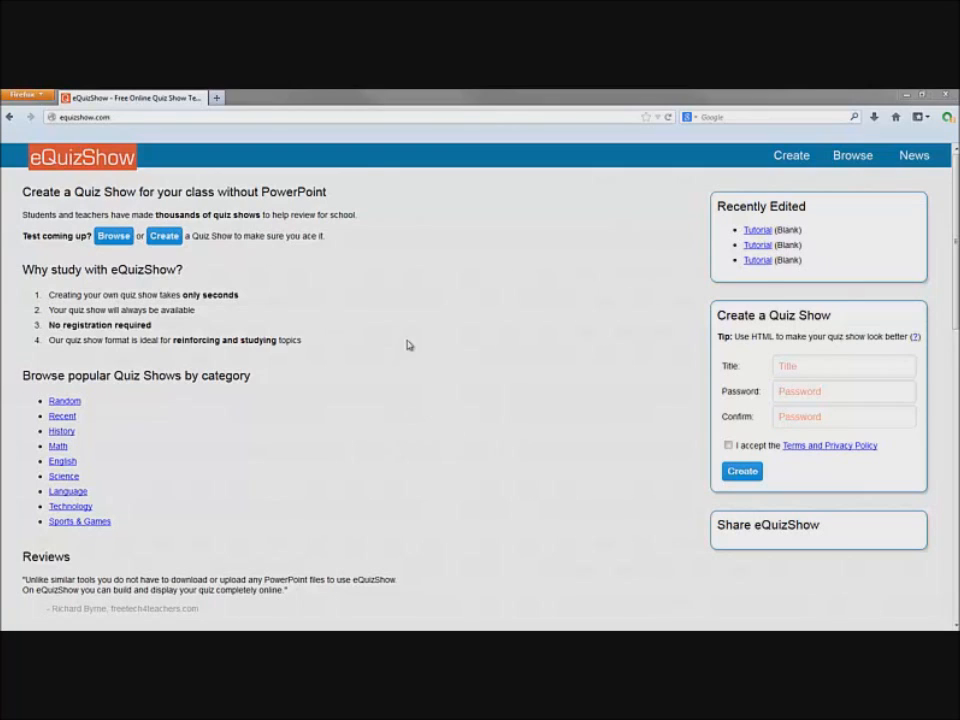
Highlight the site address and the quiz creation heading to point them out
drag(204, 119, 12, 100)
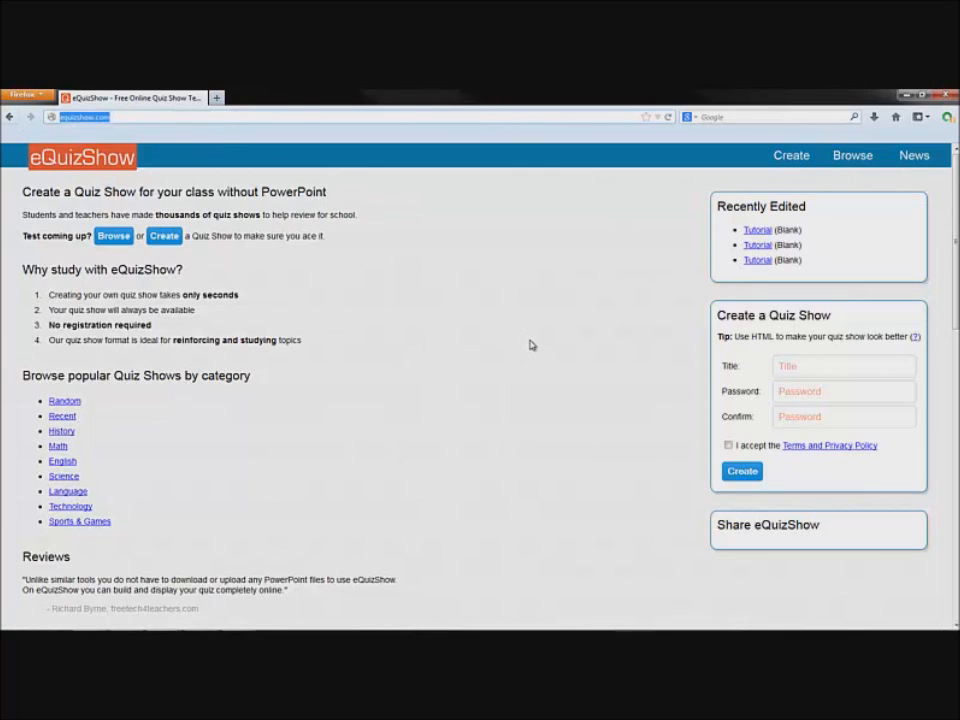
drag(717, 315, 830, 315)
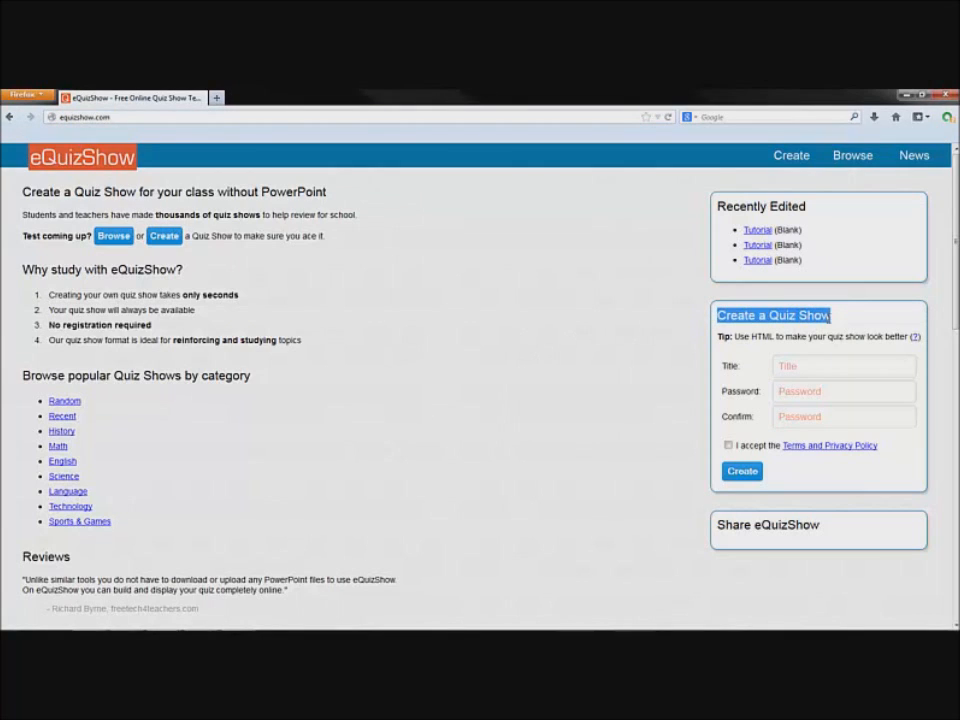
click(544, 377)
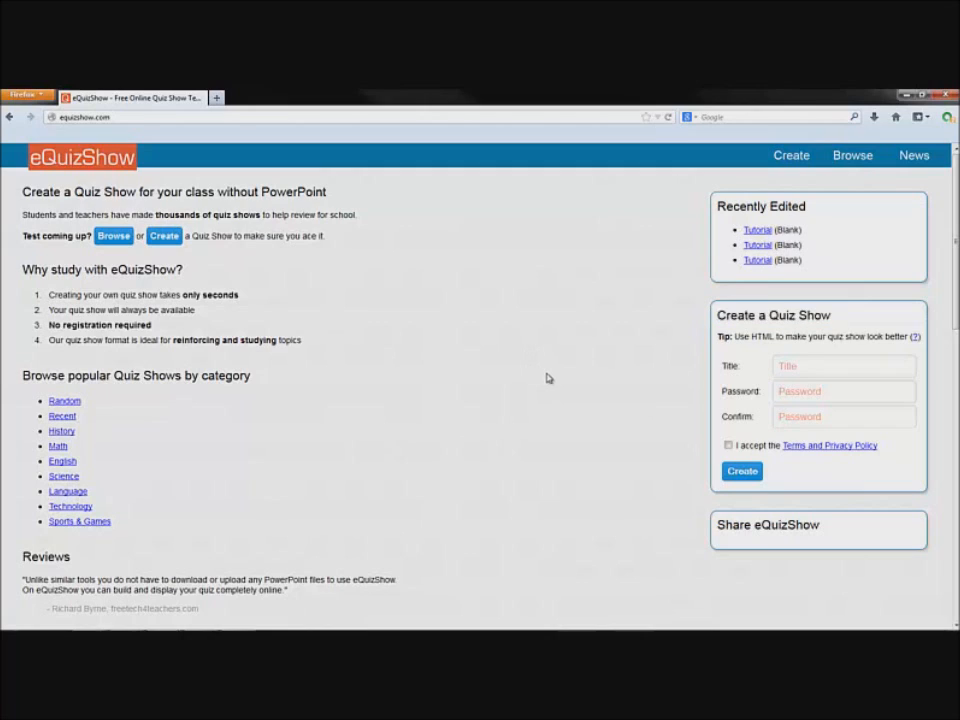
Create a quiz show titled 'Tutorial' with a confirmed password, accept terms, and decline saving the password
click(814, 371)
text(tutoria)
key(Down)
key(Tab)
text(test)
key(Tab)
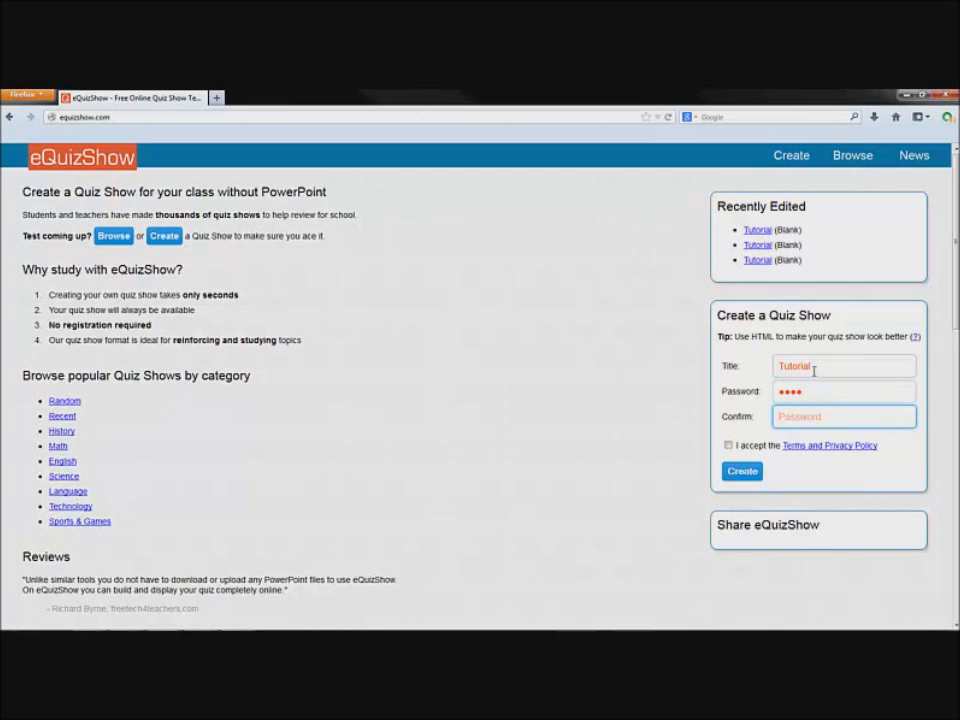
text(test)
click(728, 445)
click(741, 474)
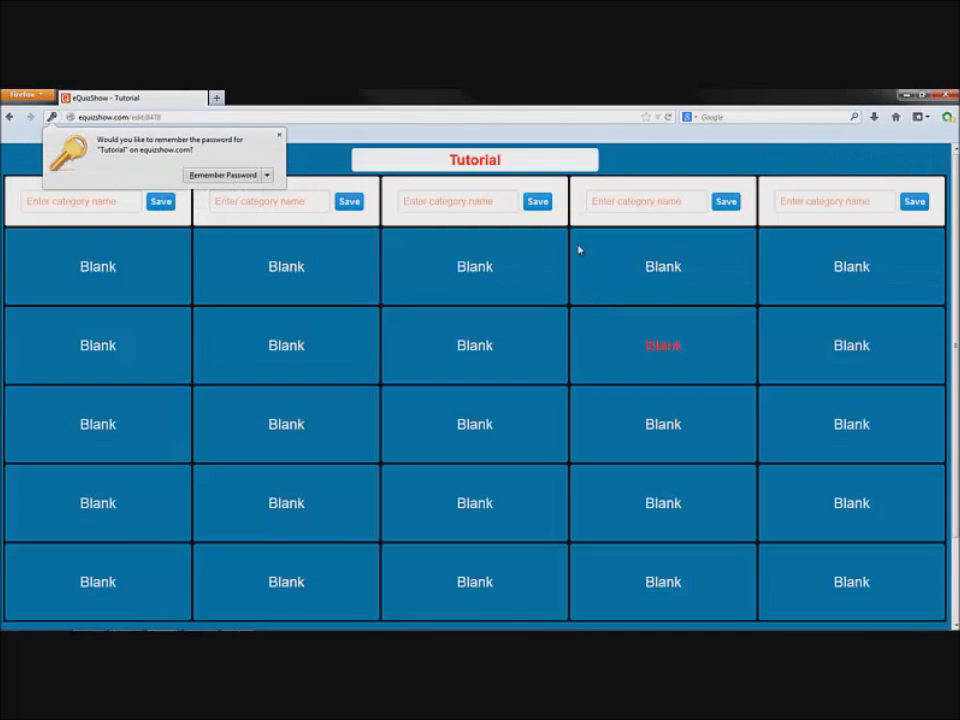
click(215, 106)
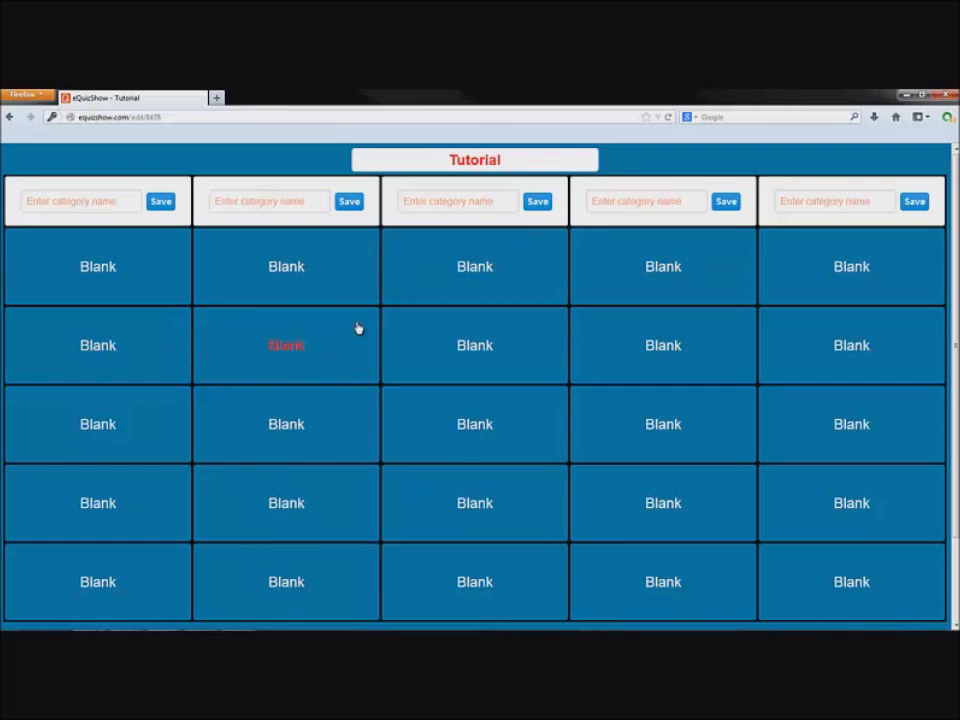
Open the Blank 100-point question at the top of the third column
click(450, 285)
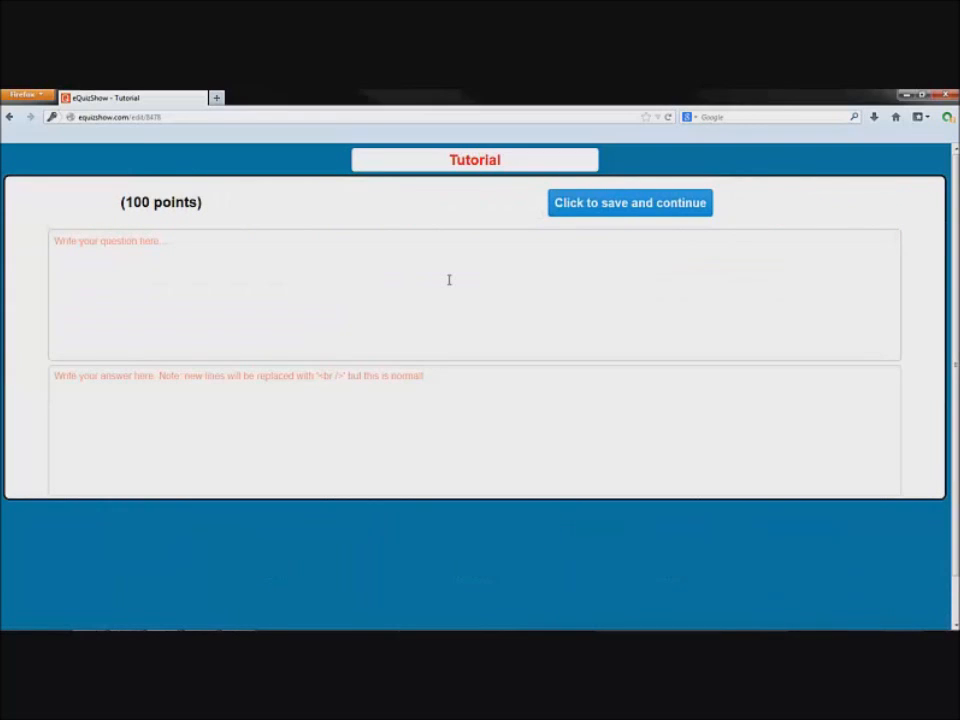
Try the question and answer fields, then highlight the 100-point value
click(449, 280)
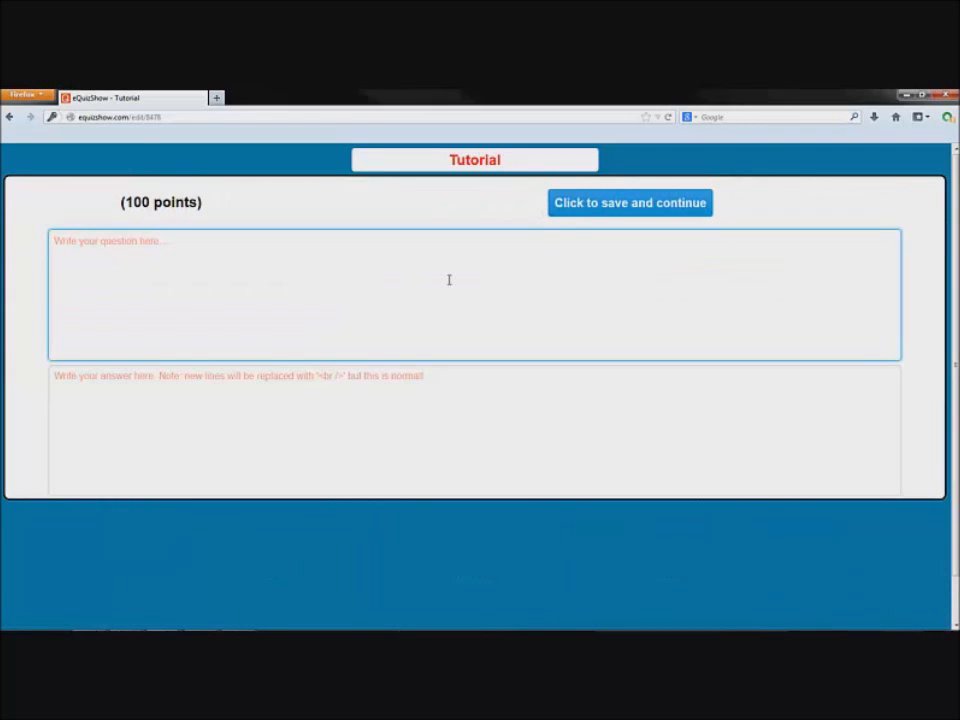
click(399, 422)
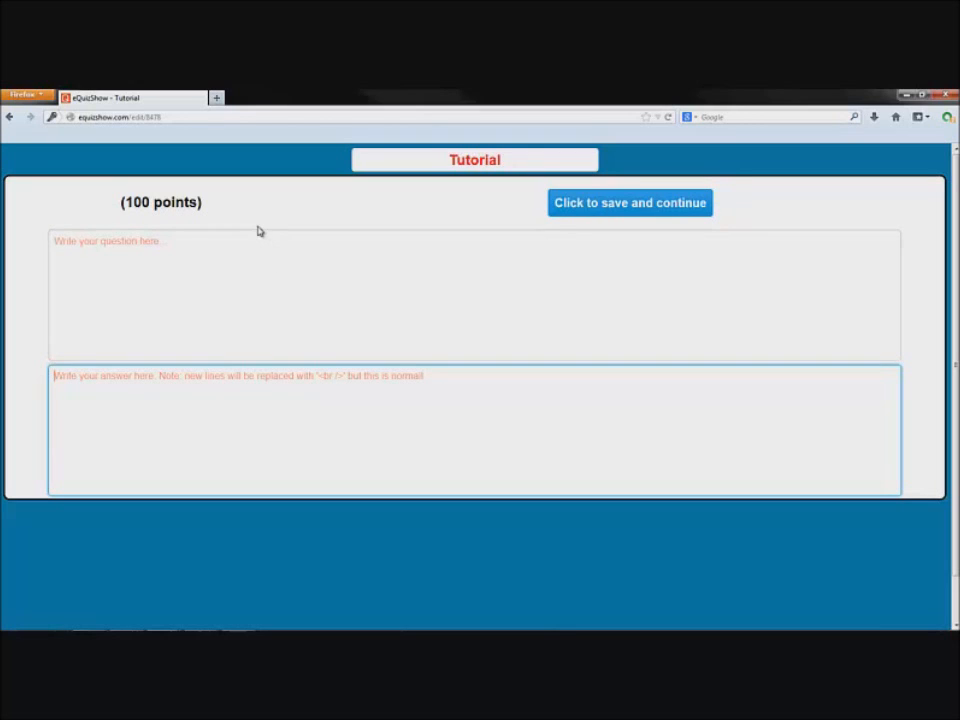
drag(257, 201, 95, 197)
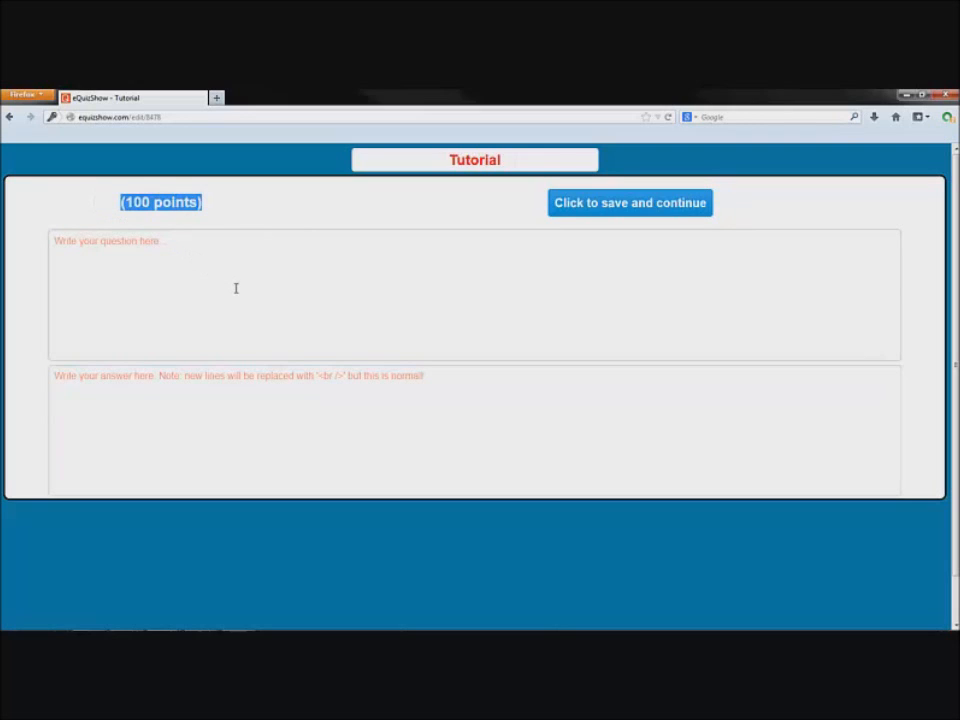
Enter 'How many legs does spongebob have?' with answer 2 and save it
click(271, 285)
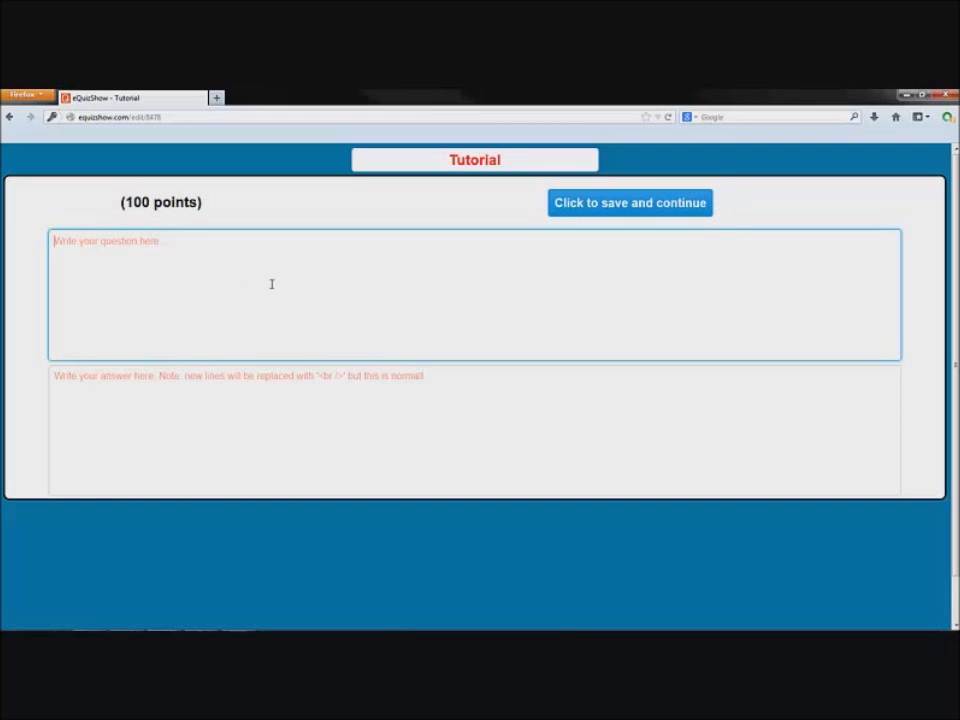
text(How many legs does spongebob hav)
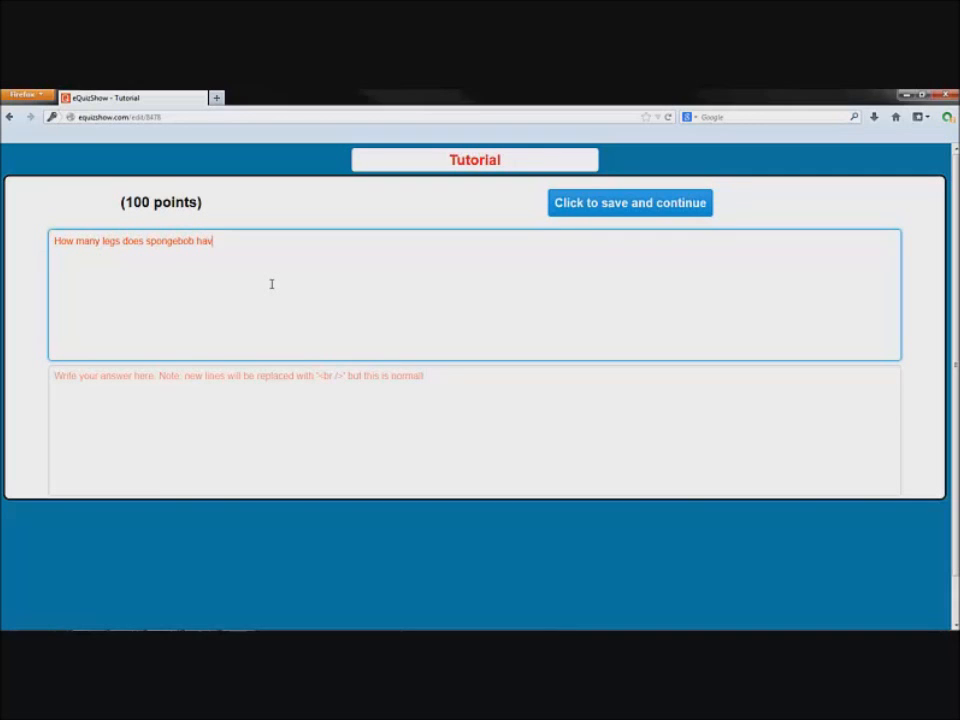
text(e?)
click(231, 416)
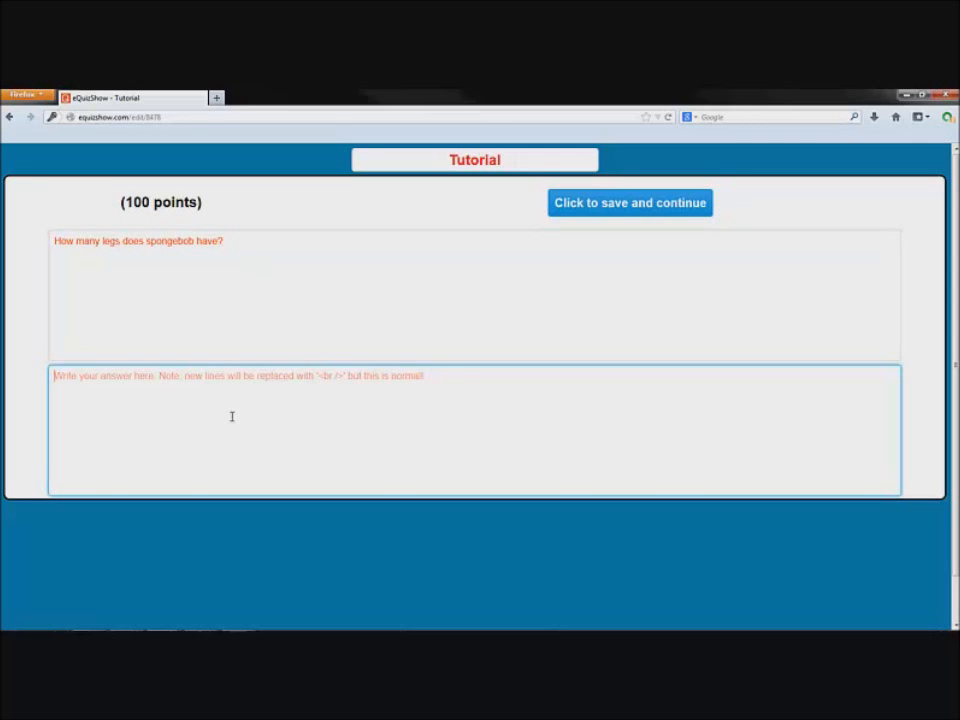
text(2)
click(605, 206)
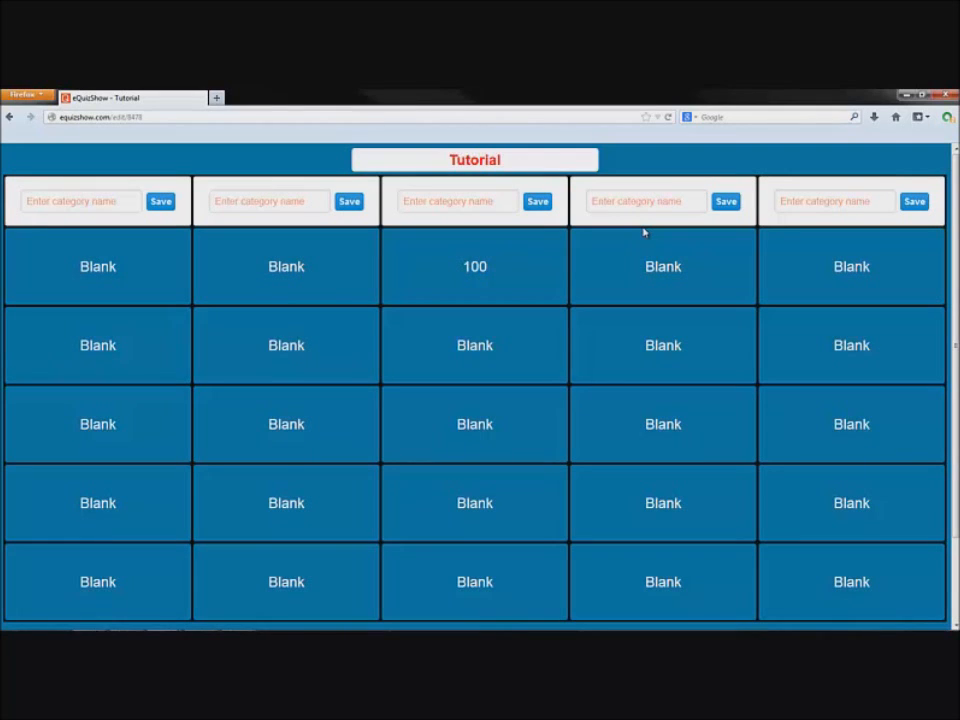
Reopen the saved 100-point question, save it again, and scroll down the board
click(522, 256)
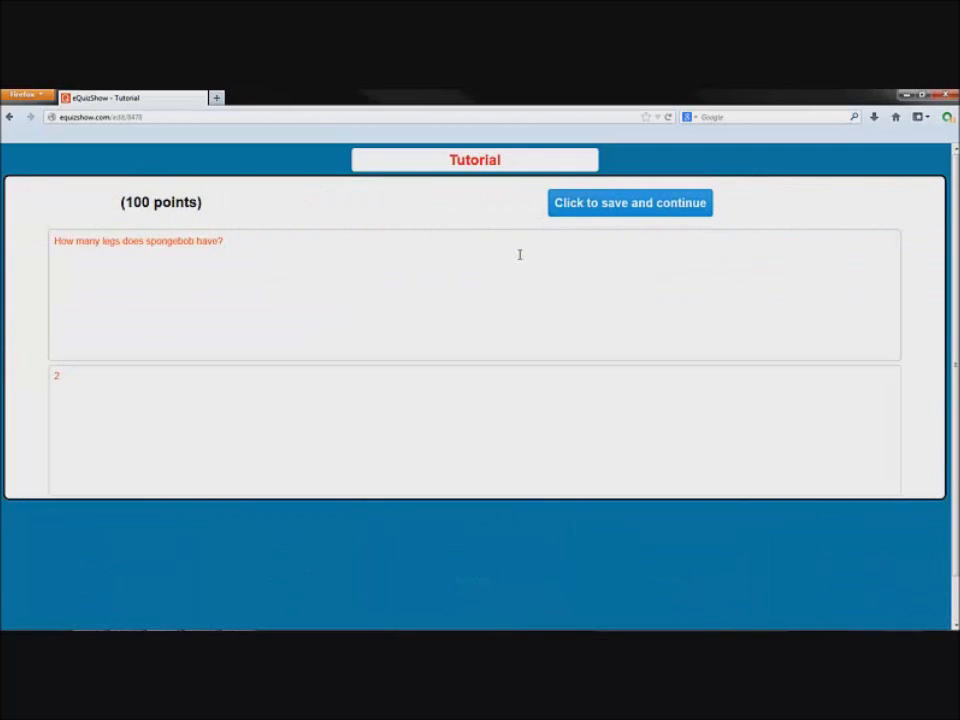
click(603, 214)
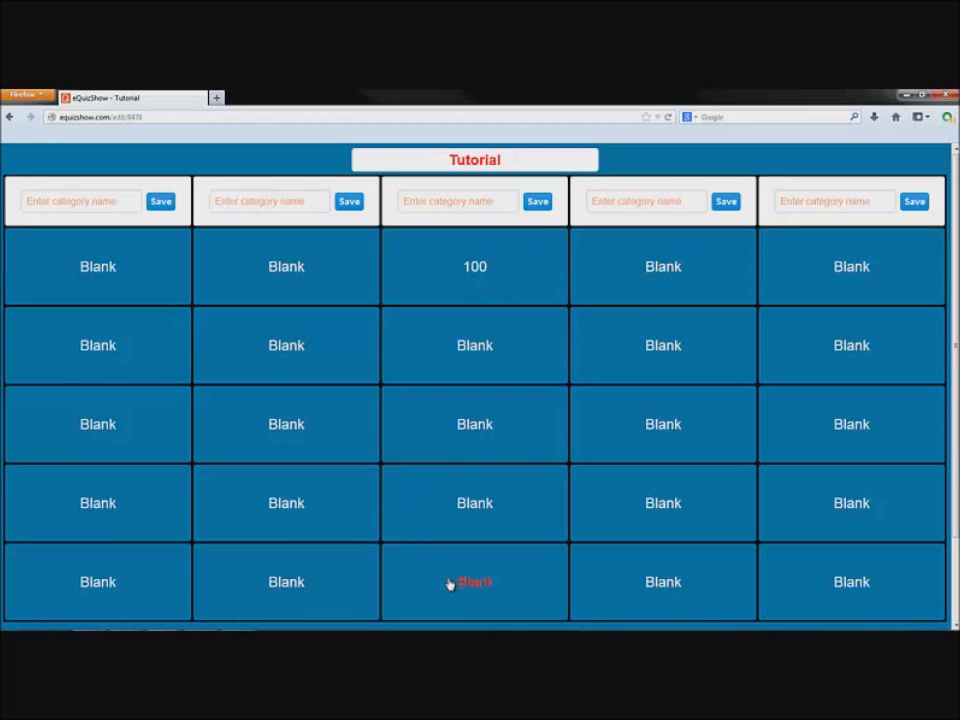
scroll(468, 470, down, 2)
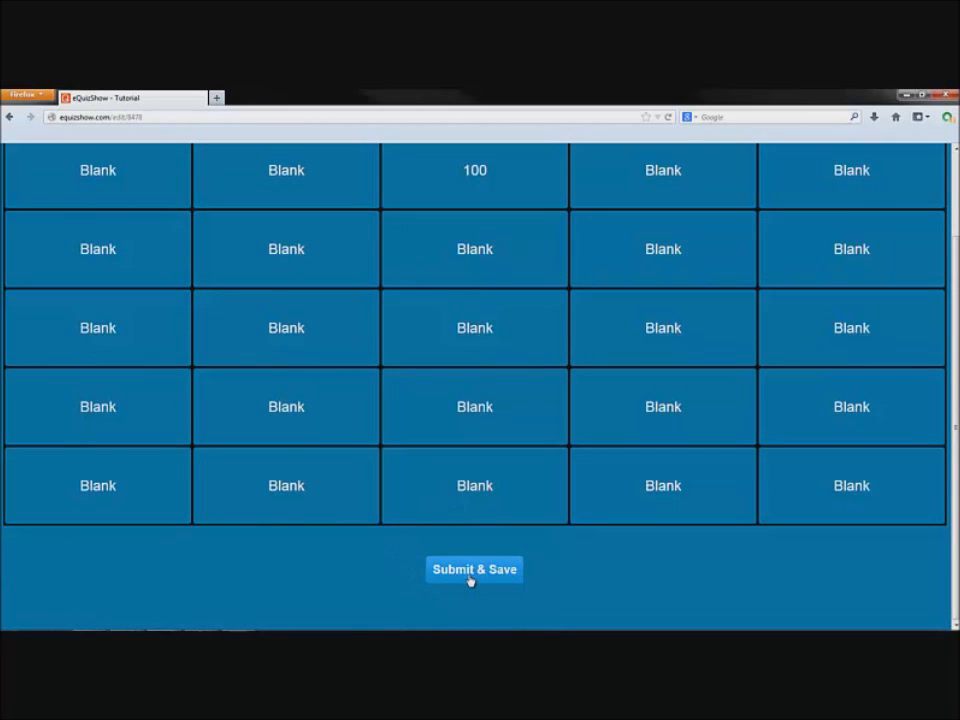
Submit & Save the Tutorial quiz and return to the eQuizShow home page
click(470, 570)
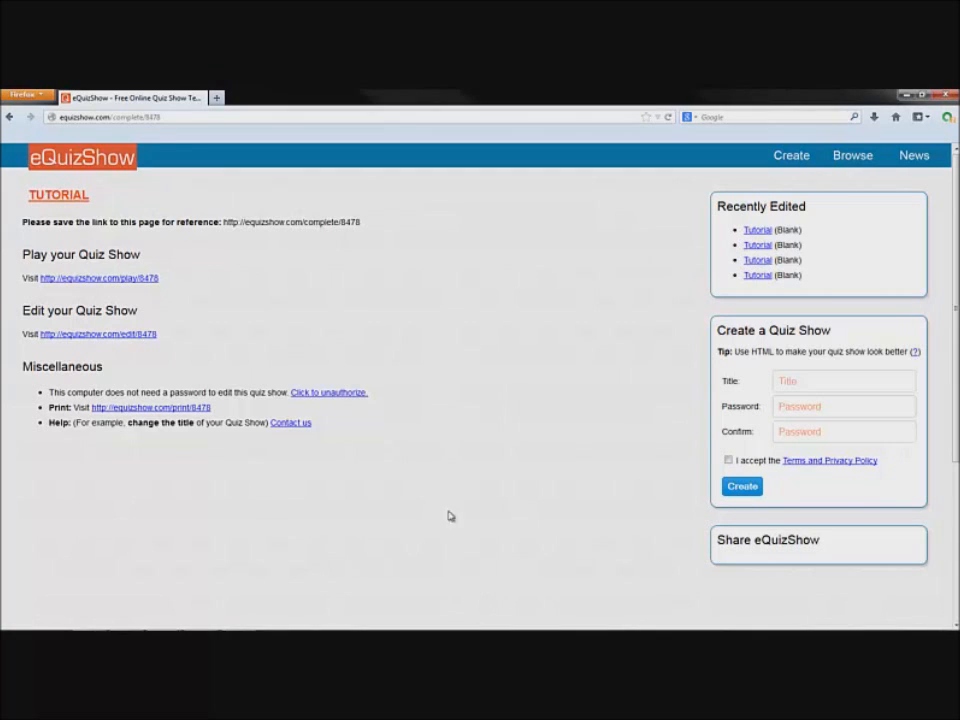
click(107, 168)
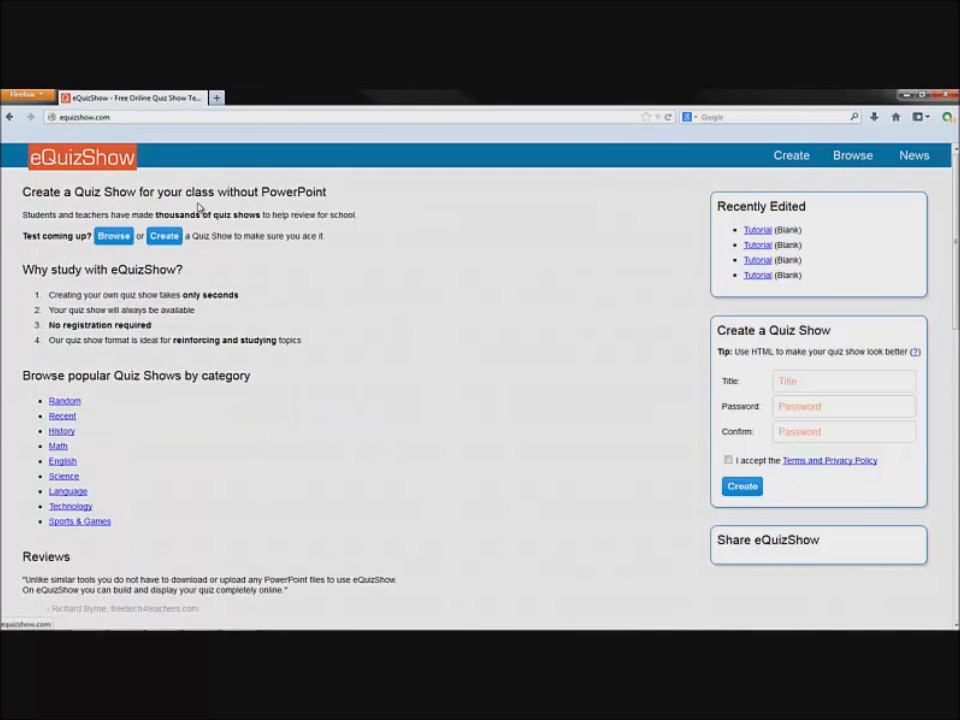
Search shared quizzes for 'tutorial' and open a Tutorial result's play page
click(866, 155)
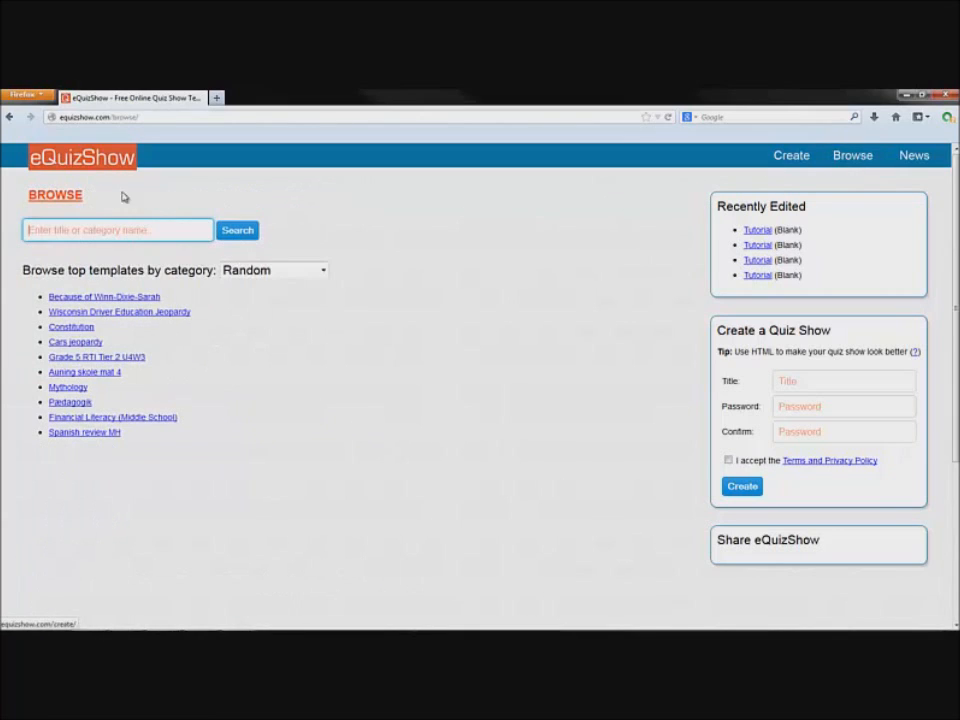
click(79, 236)
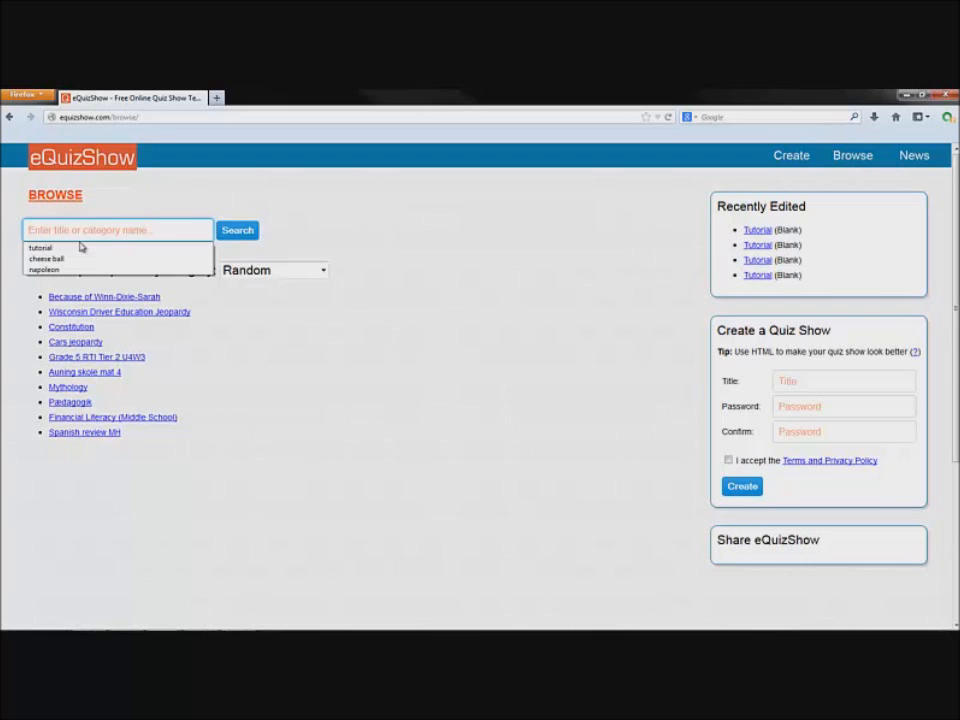
click(80, 247)
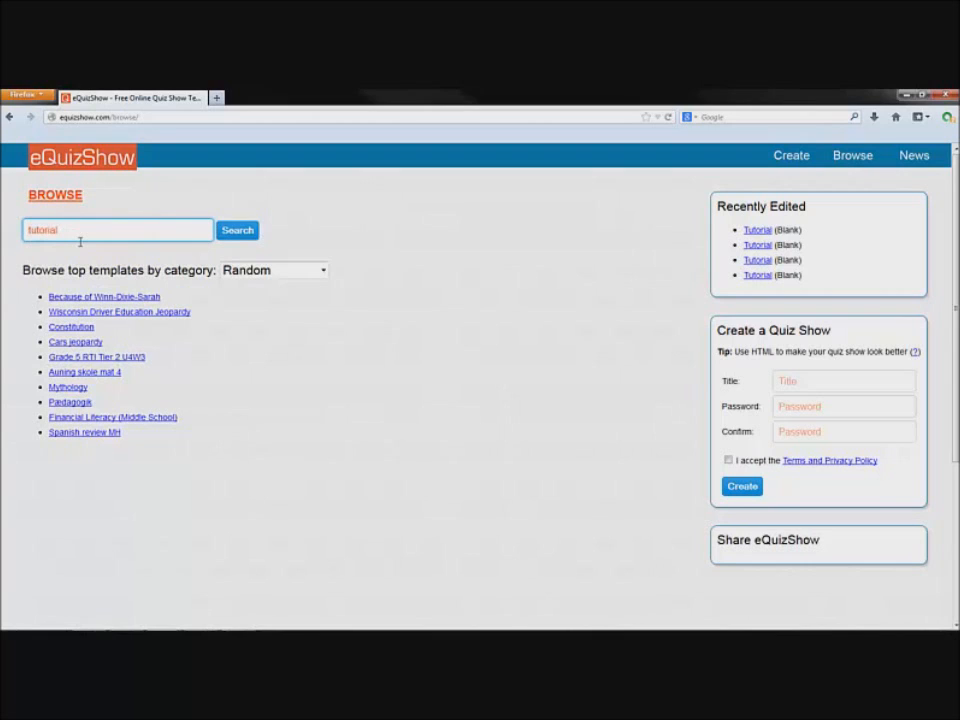
click(253, 236)
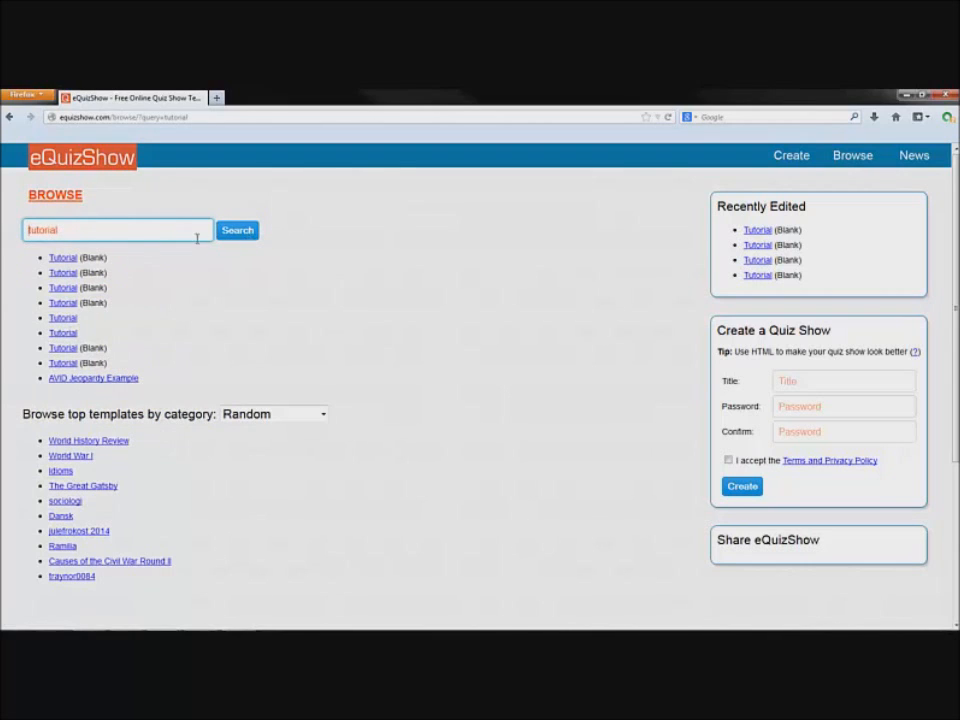
click(60, 320)
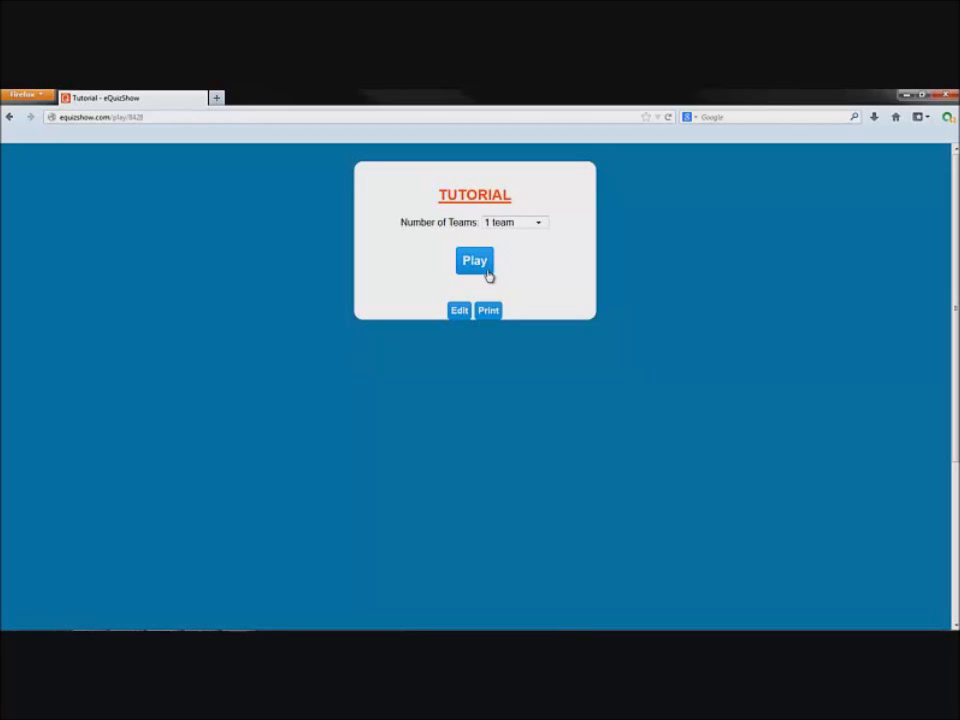
Attempt to edit the Tutorial quiz, back out of the password page, and open its Print view
click(458, 314)
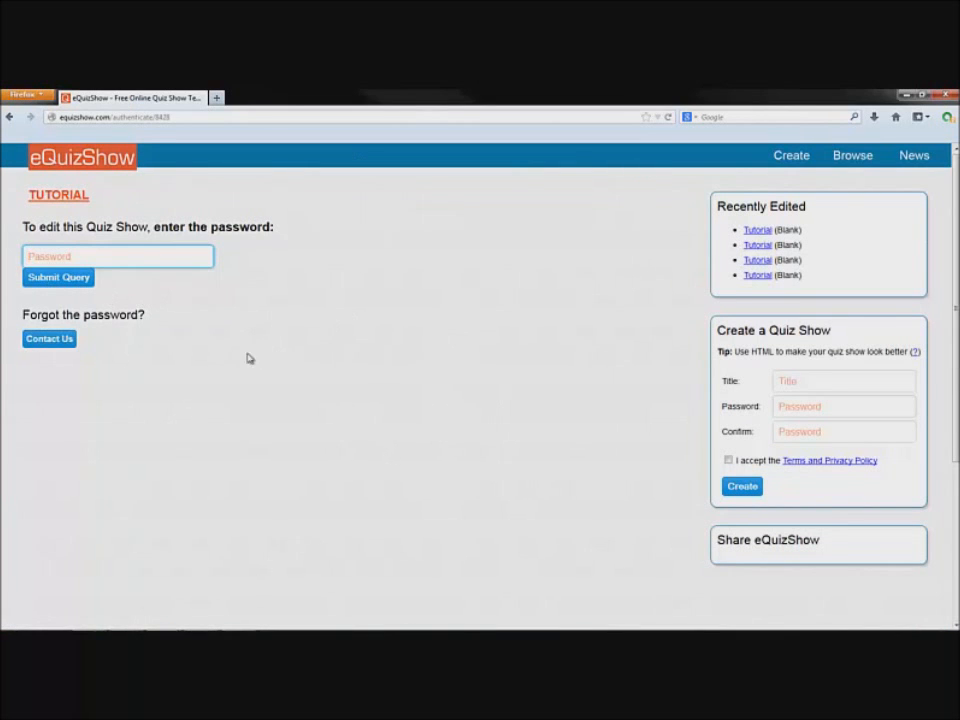
key(alt+Left)
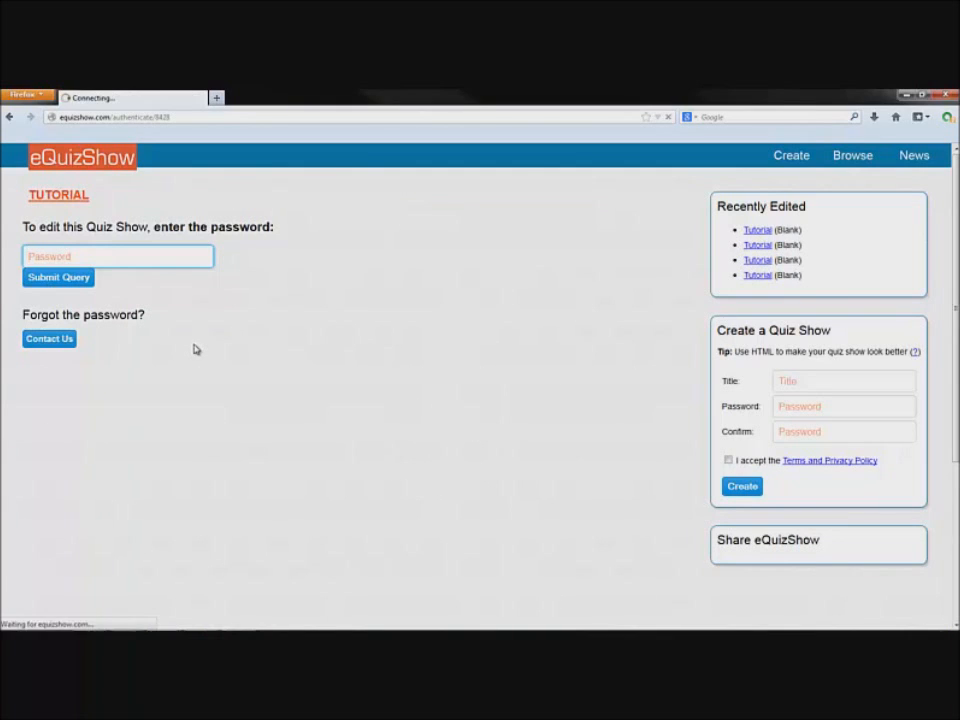
click(478, 314)
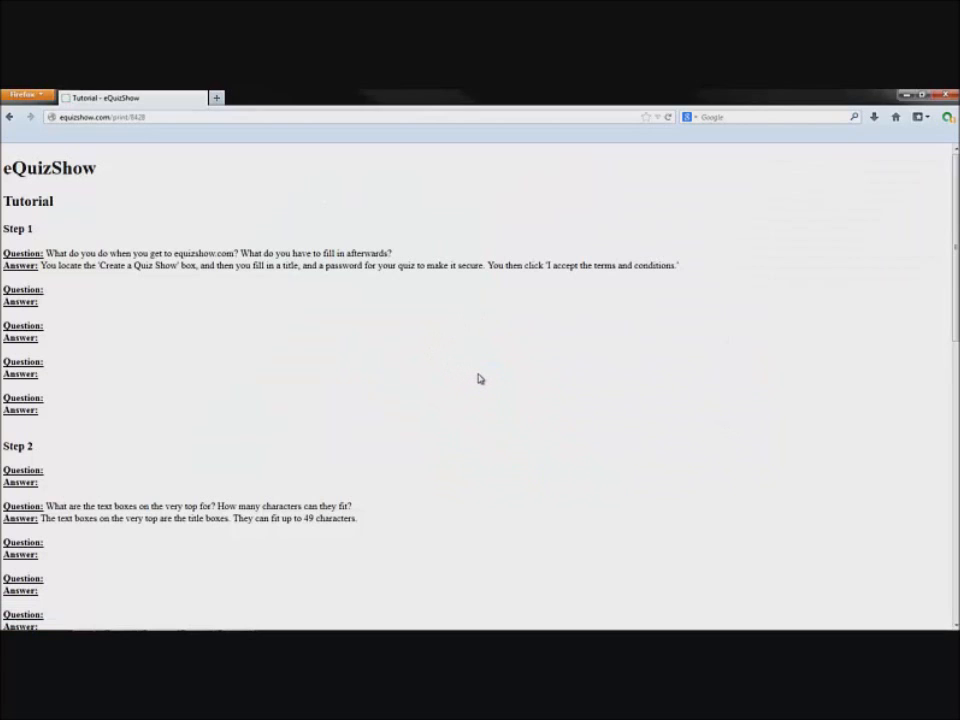
Set the Tutorial quiz to 2 teams, play its board, then go back toward the search results
key(alt+Left)
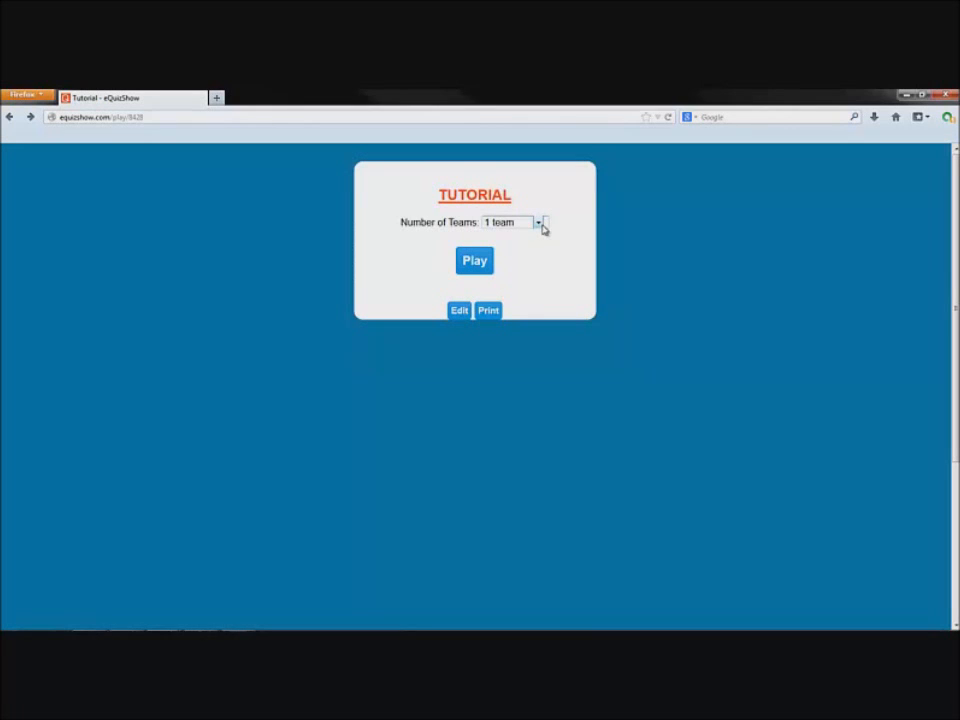
click(541, 223)
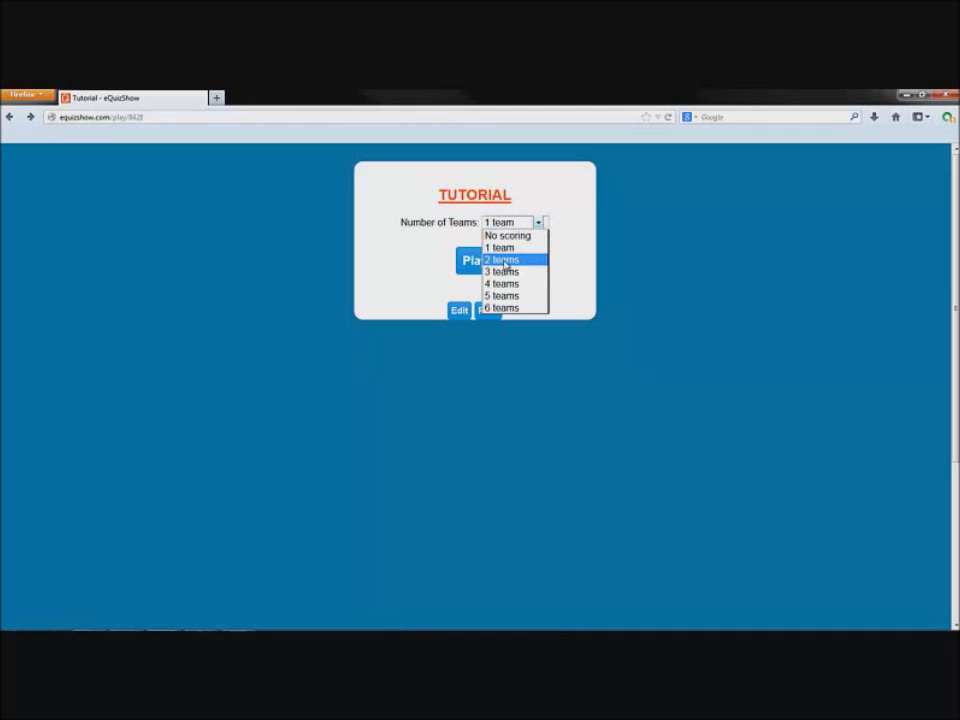
click(505, 262)
click(485, 266)
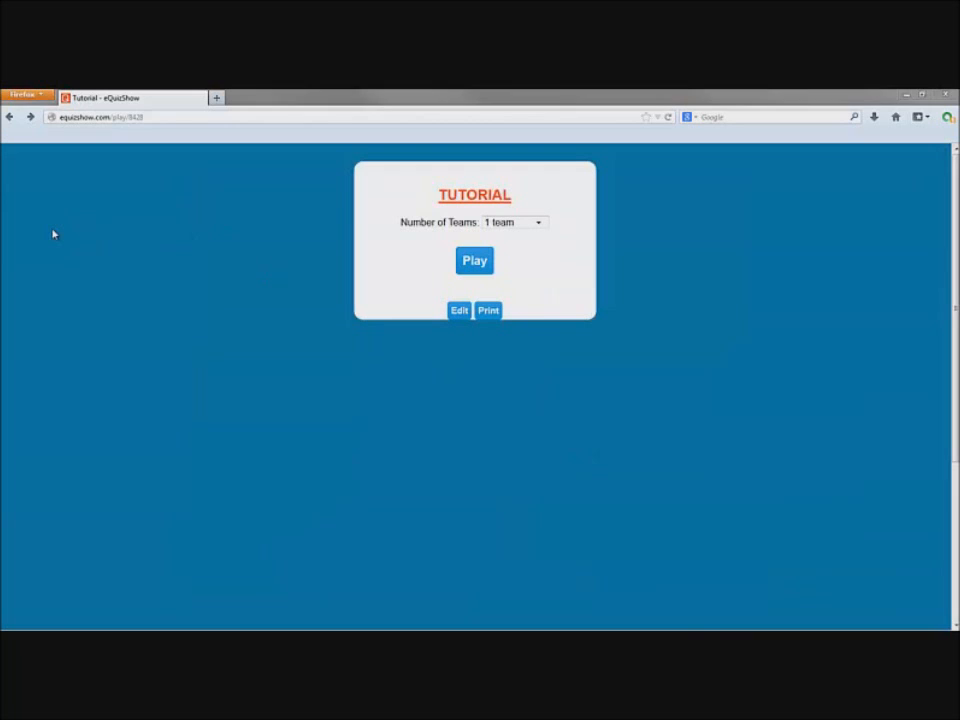
key(alt+Left)
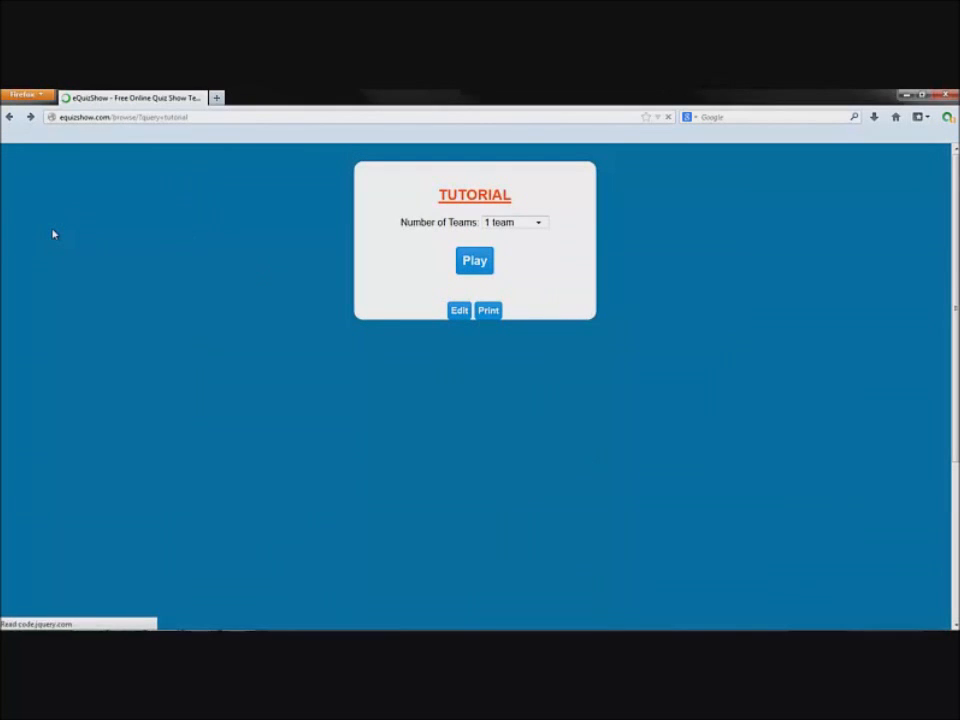
Return to the site, search quizzes for 'tutorial', and open the fifth Tutorial result
key(alt+Left)
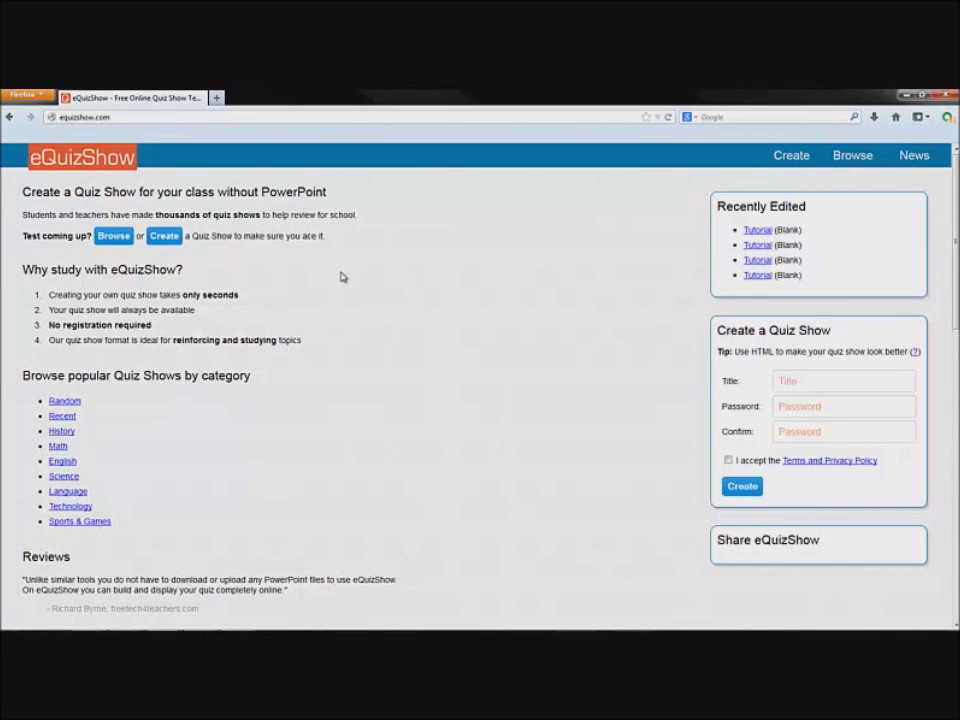
key(alt+Left)
key(alt+Left)
click(848, 165)
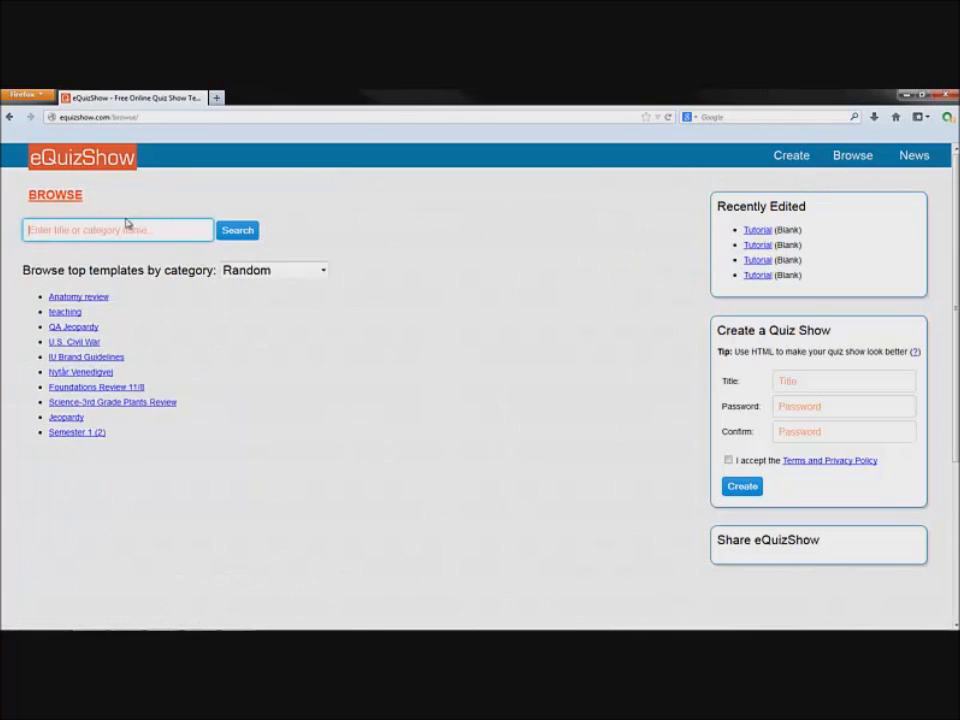
click(91, 231)
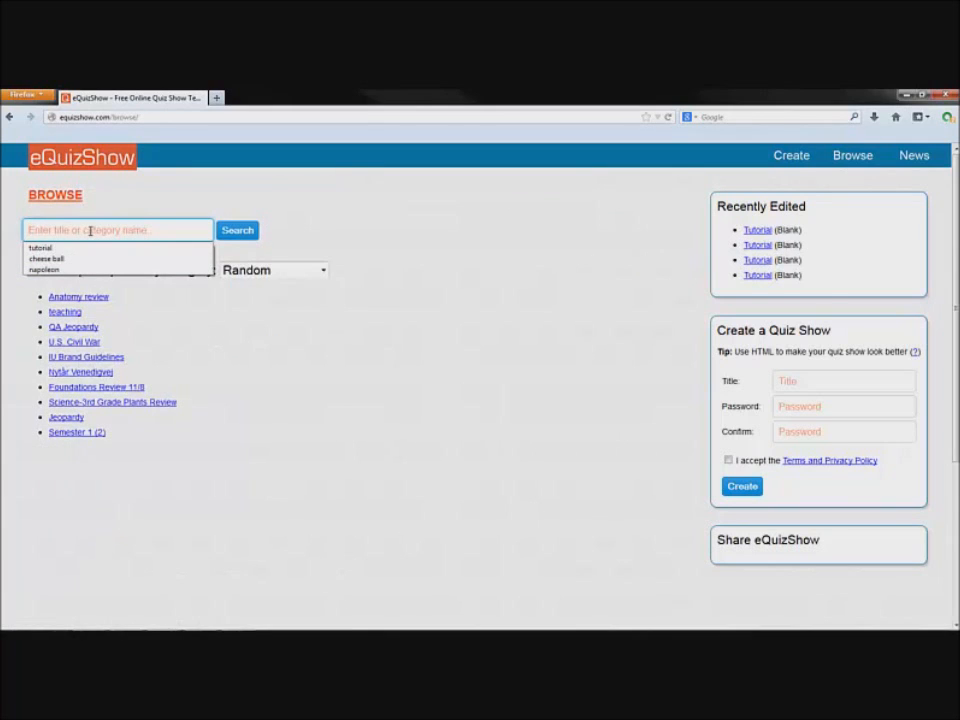
text(tutorial)
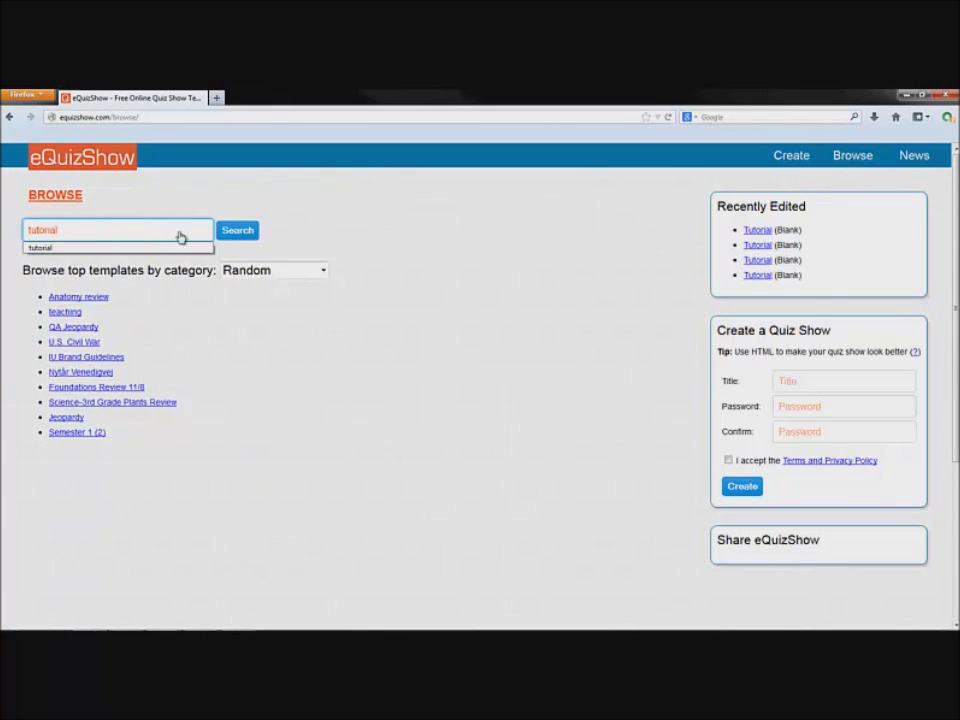
click(236, 234)
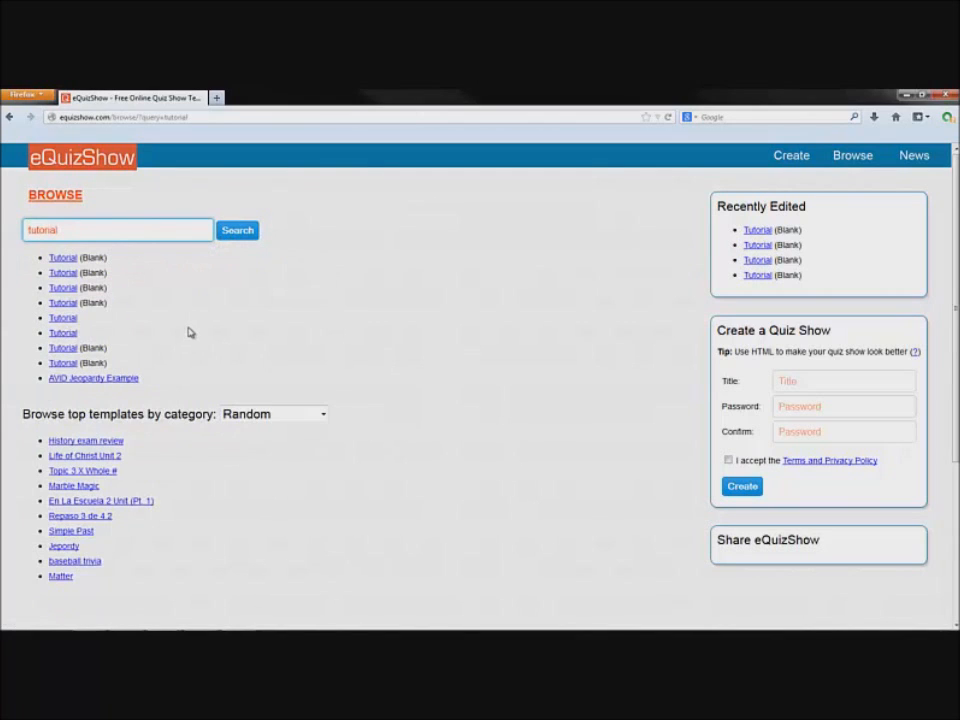
click(68, 318)
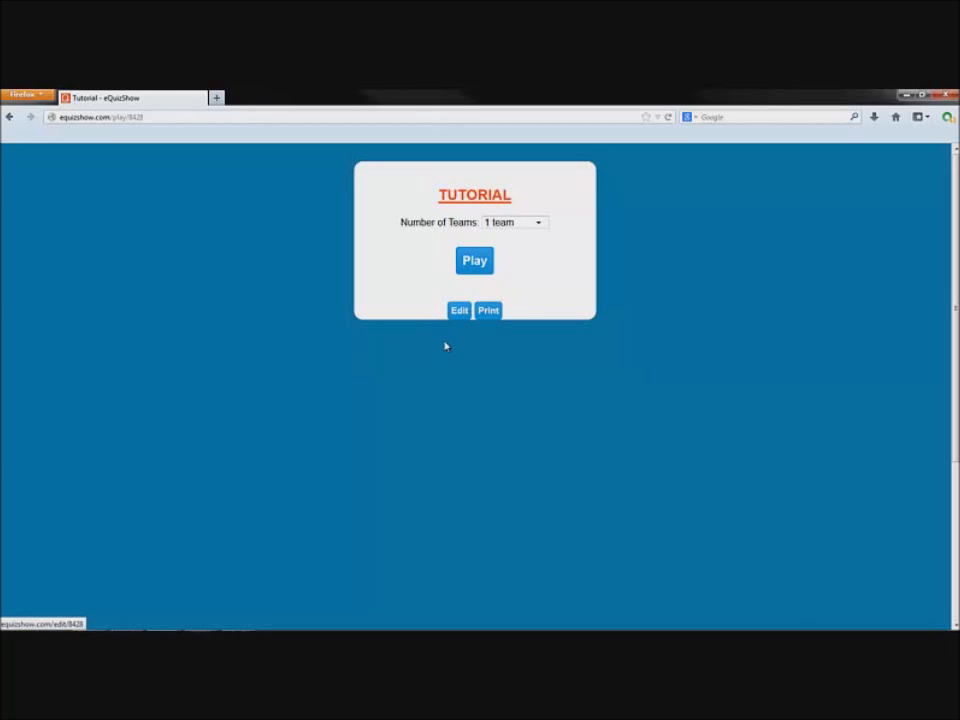
click(458, 313)
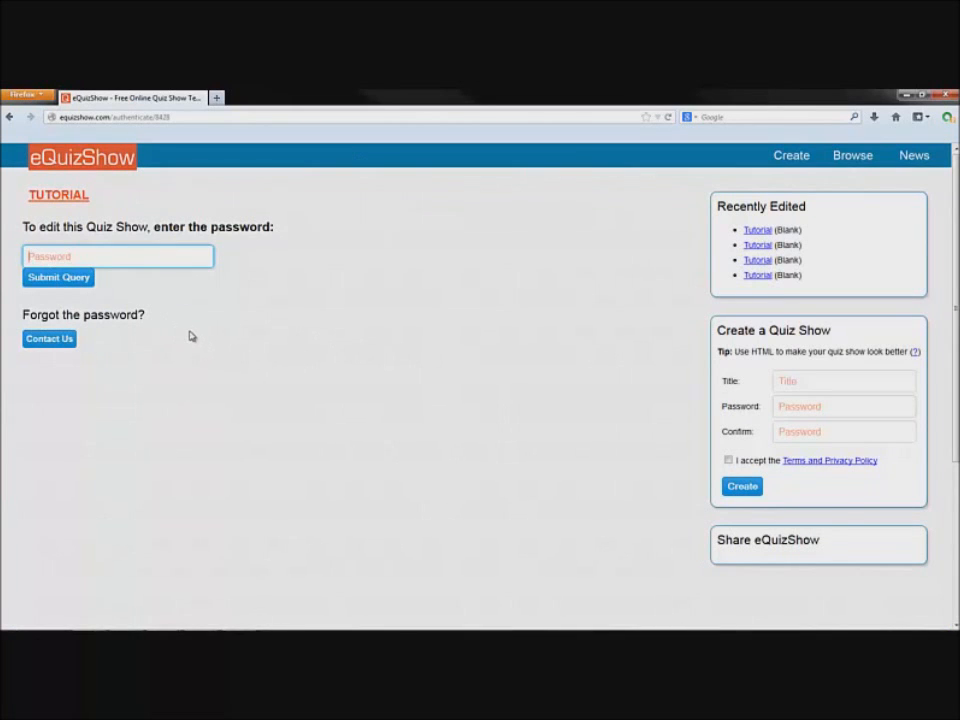
key(Return)
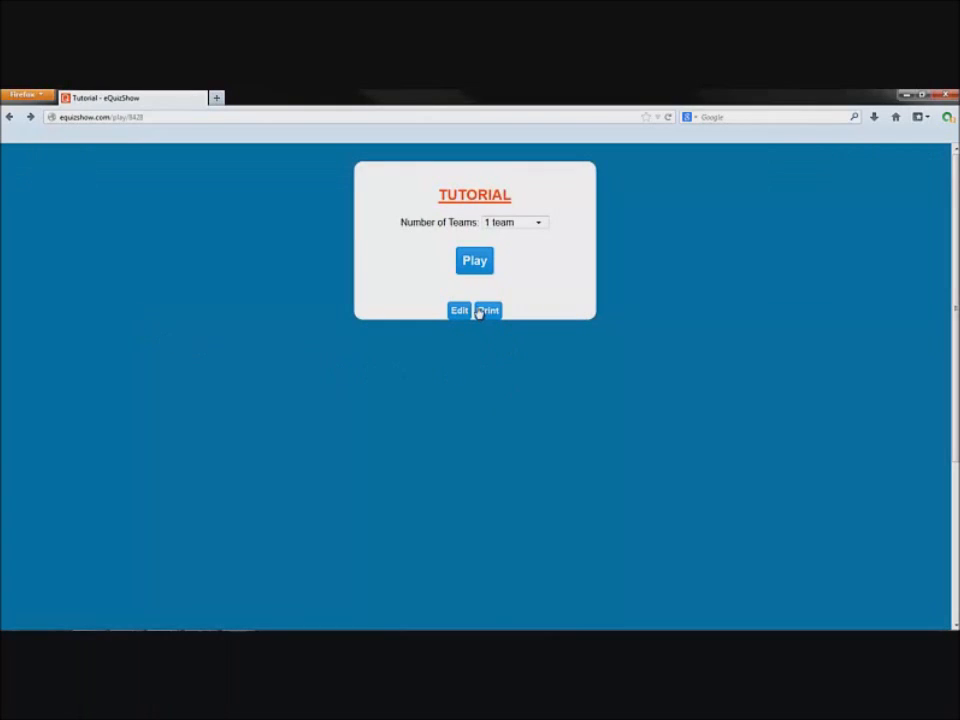
click(487, 311)
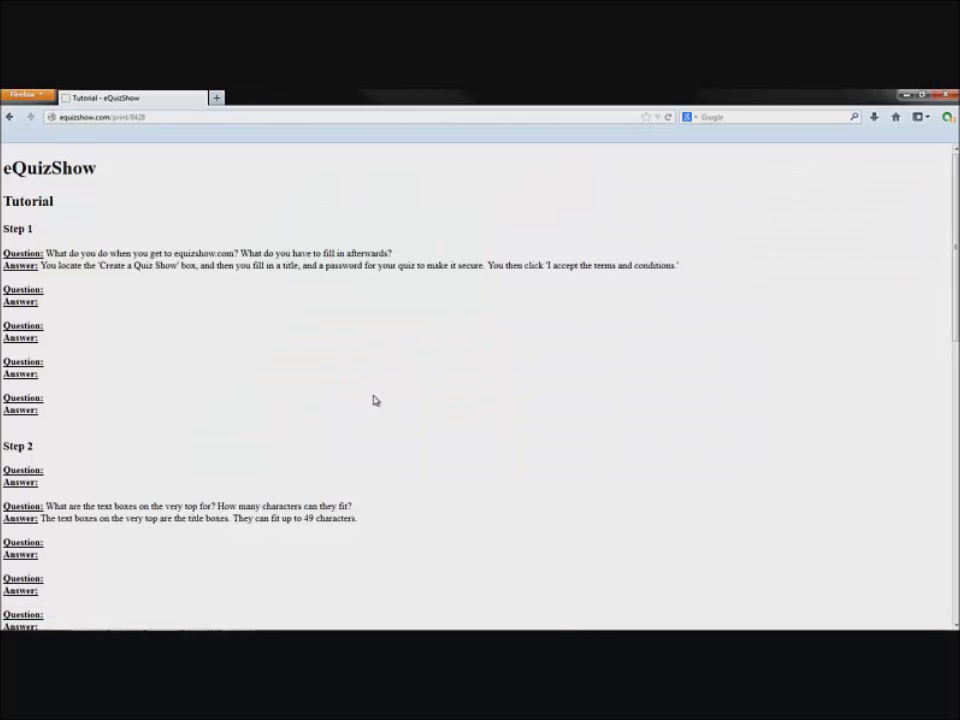
scroll(371, 396, down, 12)
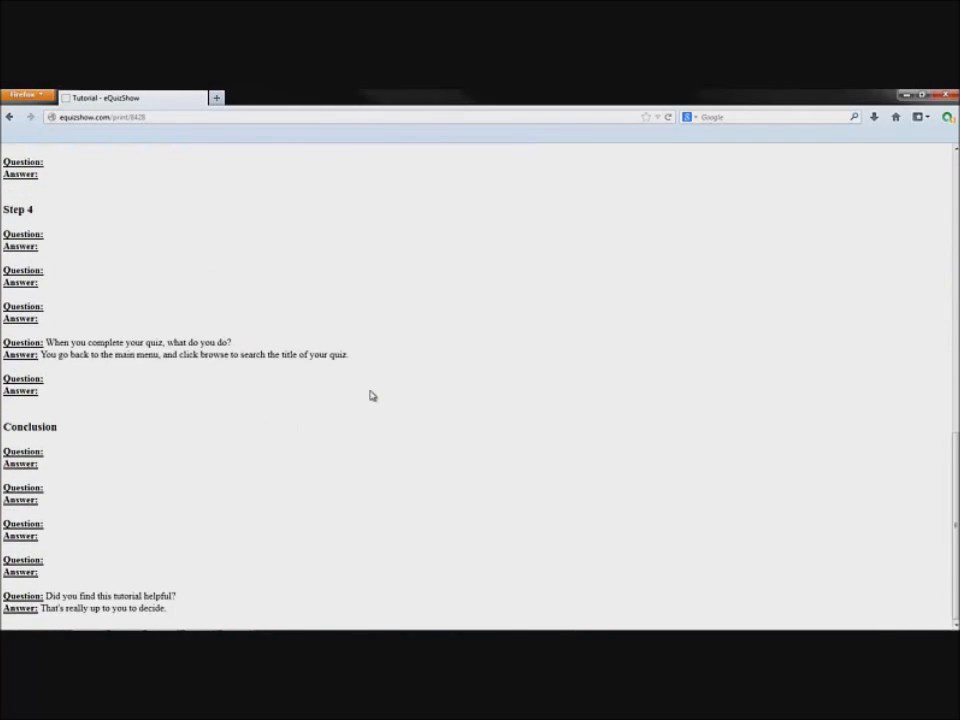
scroll(457, 407, up, 7)
key(alt+Left)
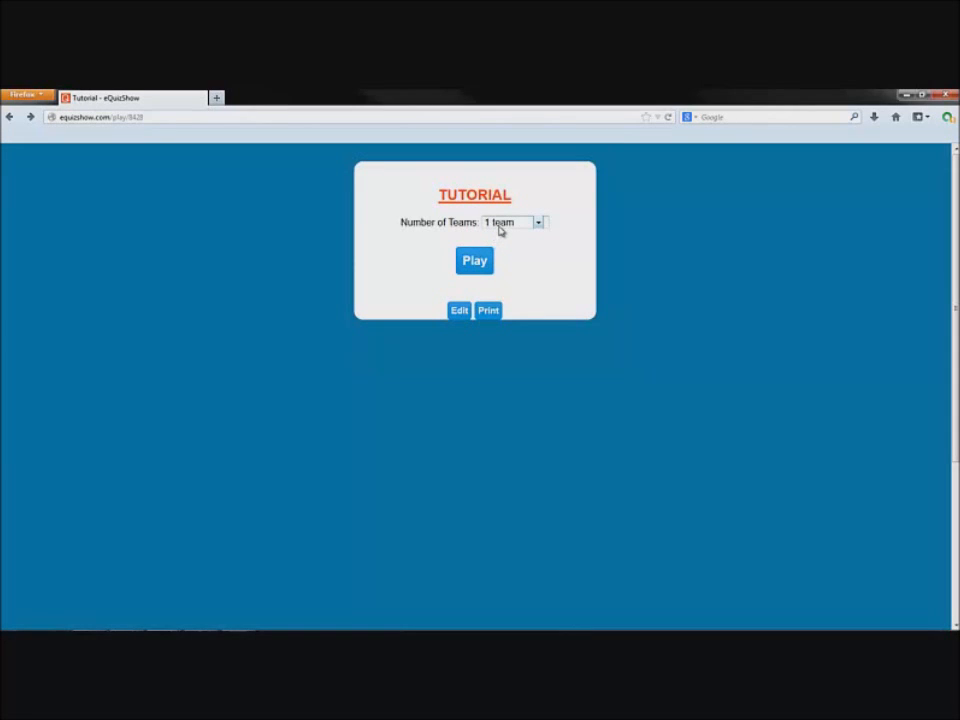
Set Number of Teams to No scoring and start the game board
click(501, 226)
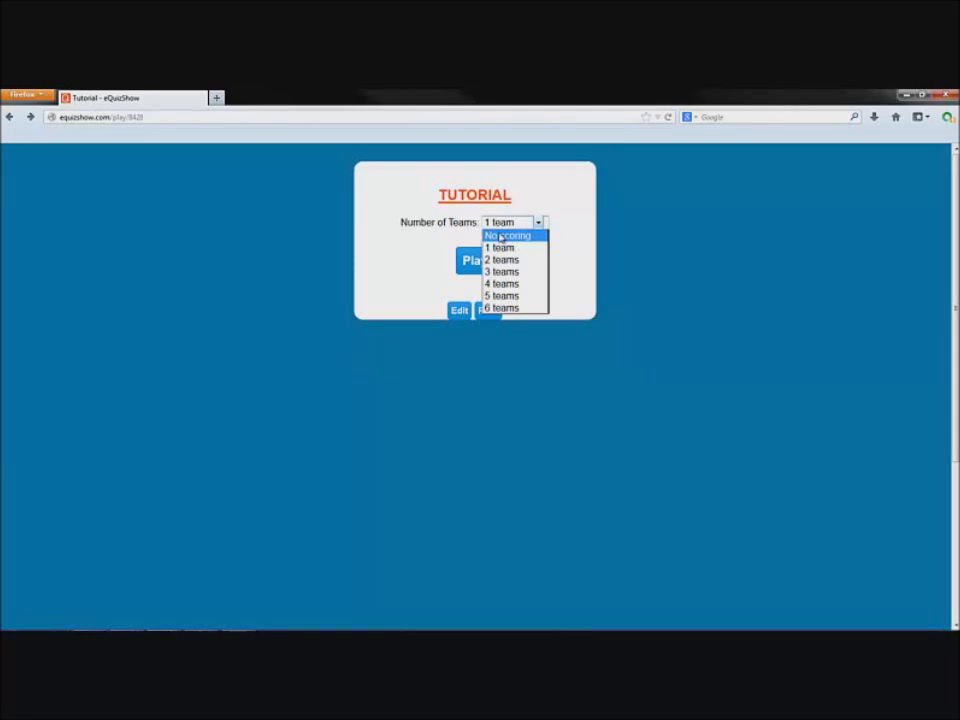
click(501, 236)
click(467, 261)
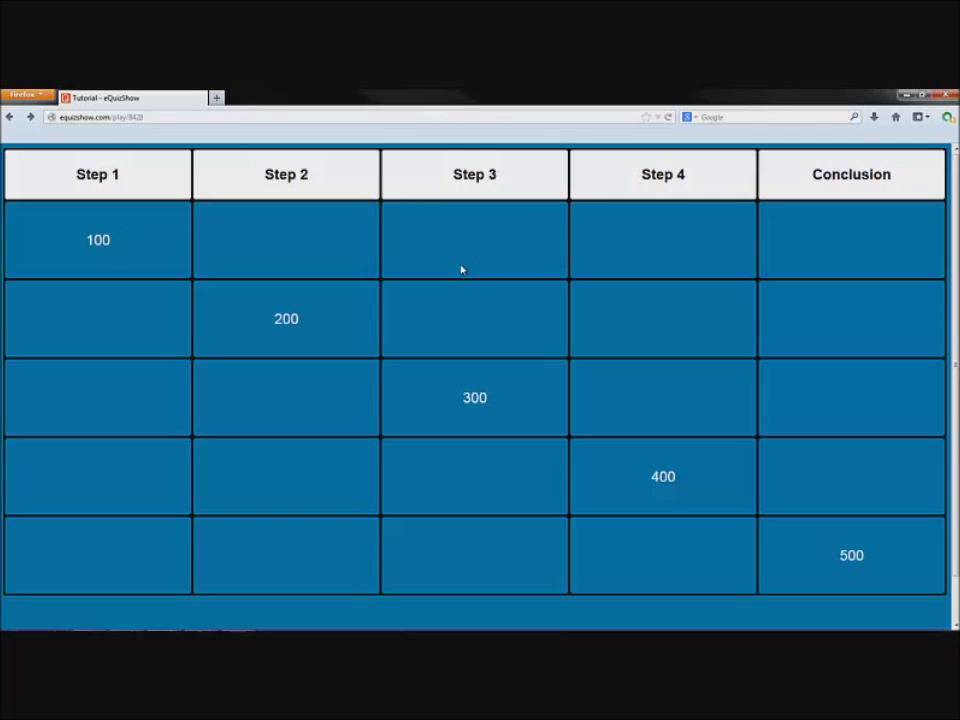
Play the Step 1 100 and Step 2 200 questions, revealing each answer
click(125, 222)
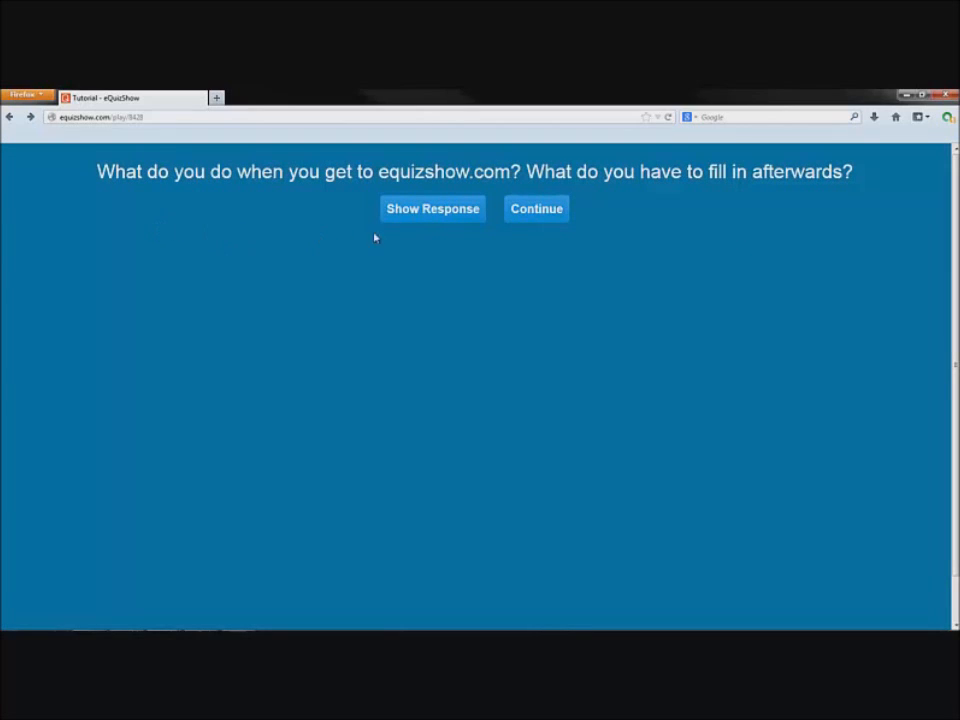
click(423, 219)
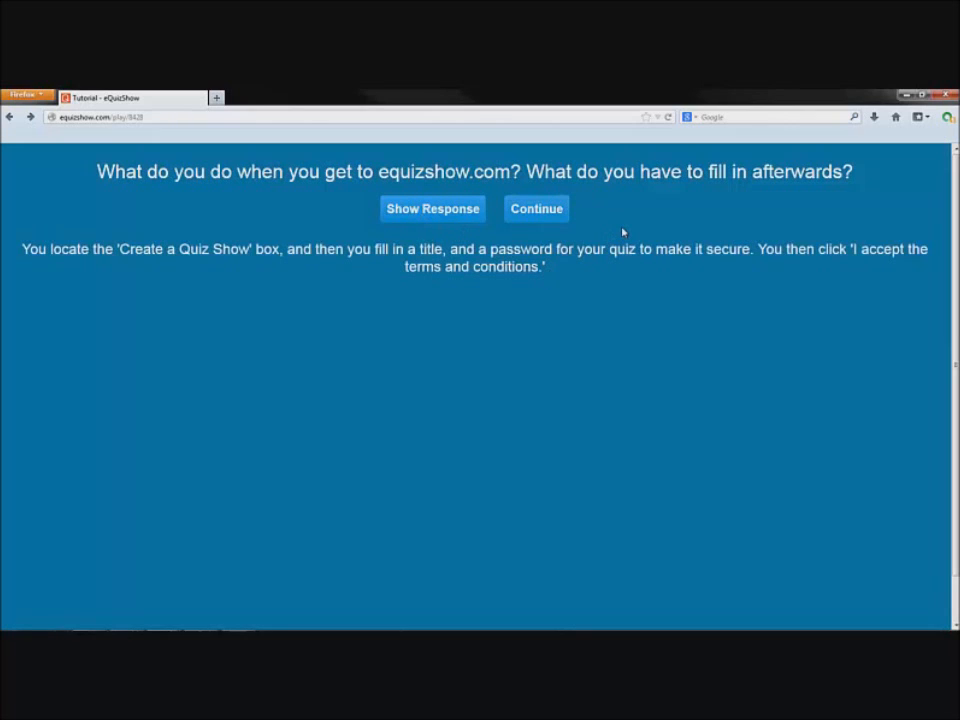
click(546, 217)
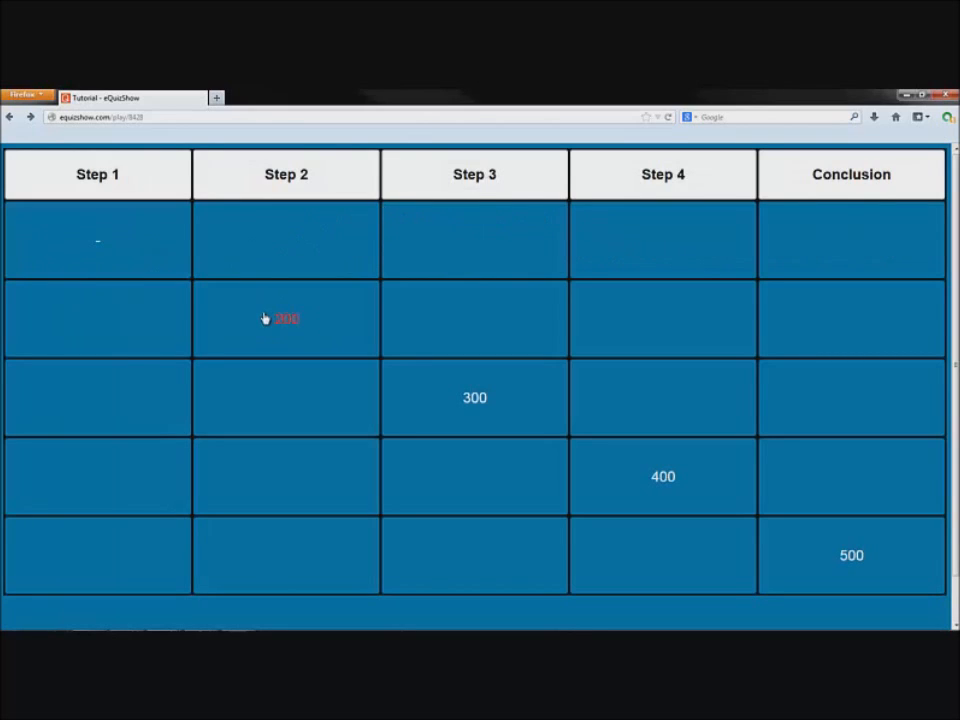
click(266, 318)
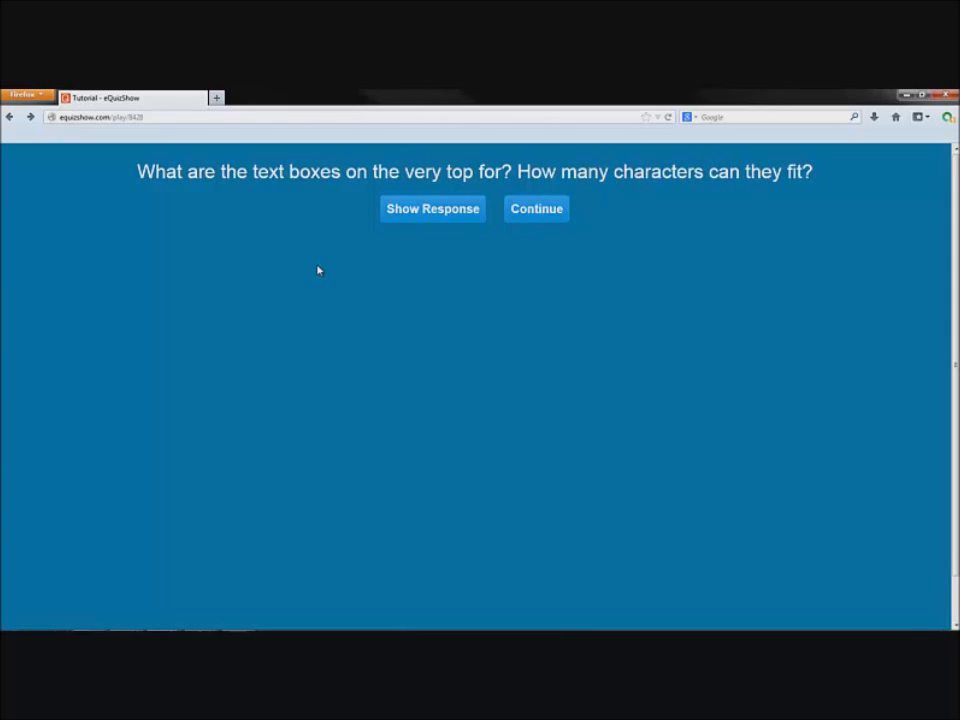
click(422, 214)
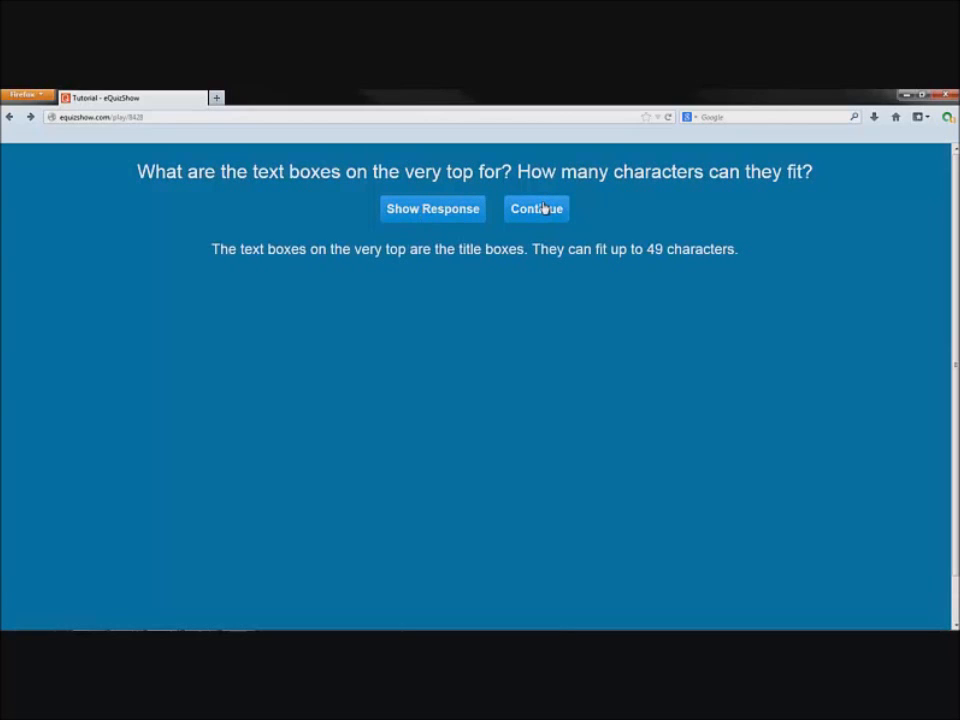
click(545, 208)
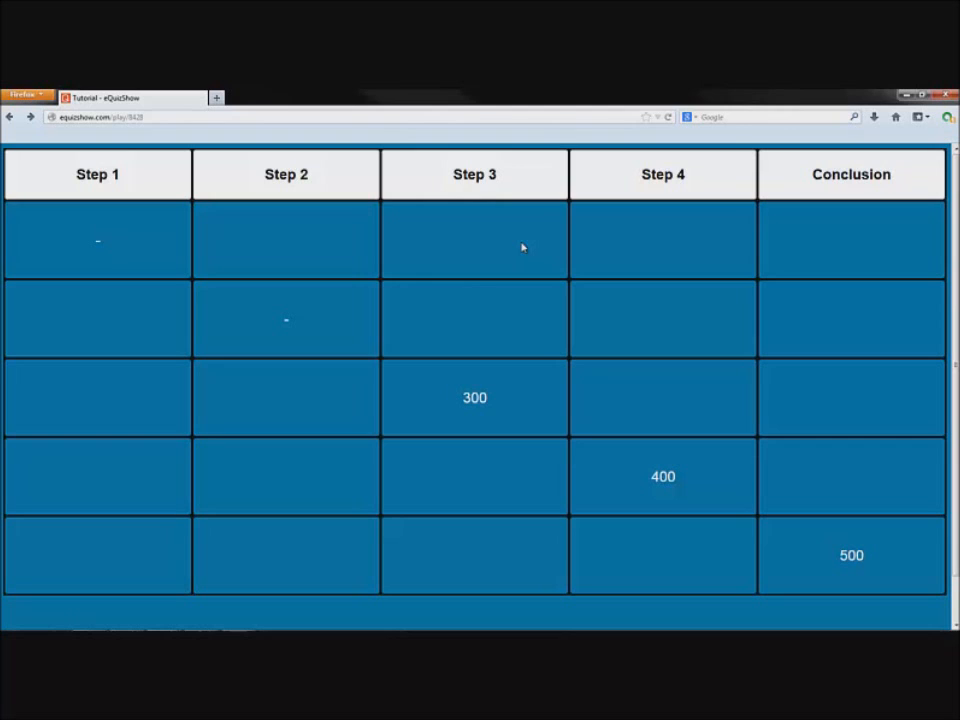
Answer the Step 3 300-point and Step 4 400-point questions, revealing each response, and return to the board
click(474, 396)
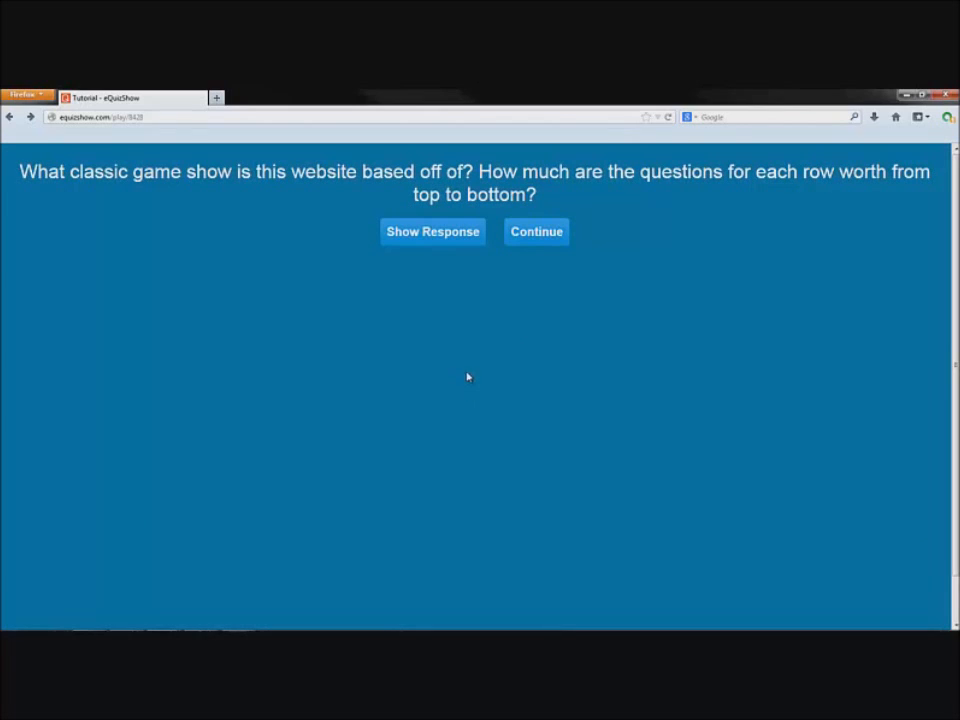
click(468, 236)
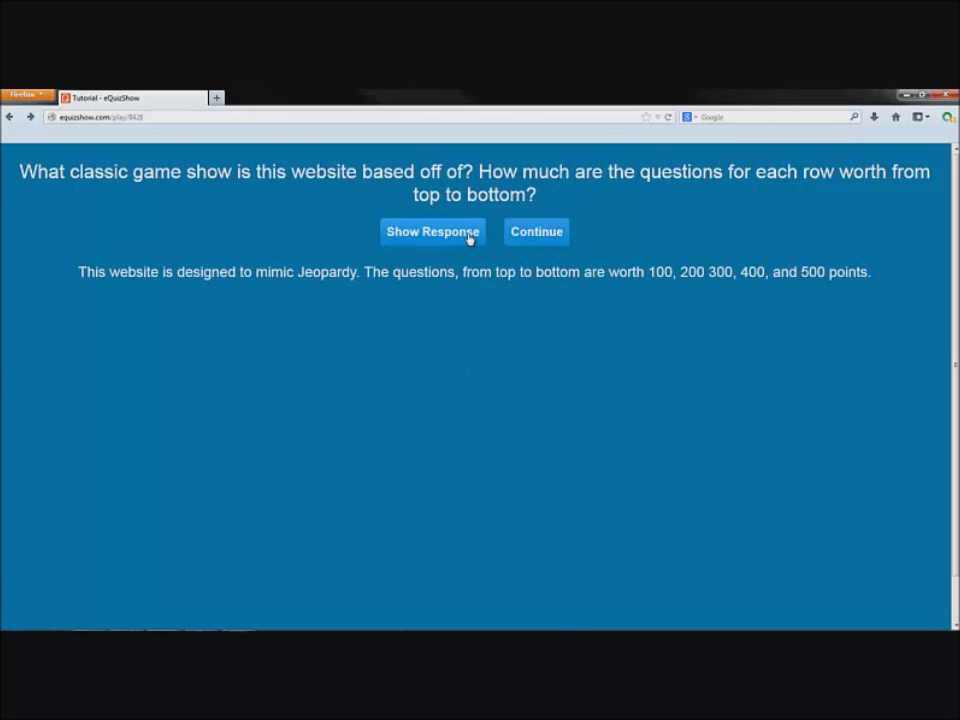
click(540, 232)
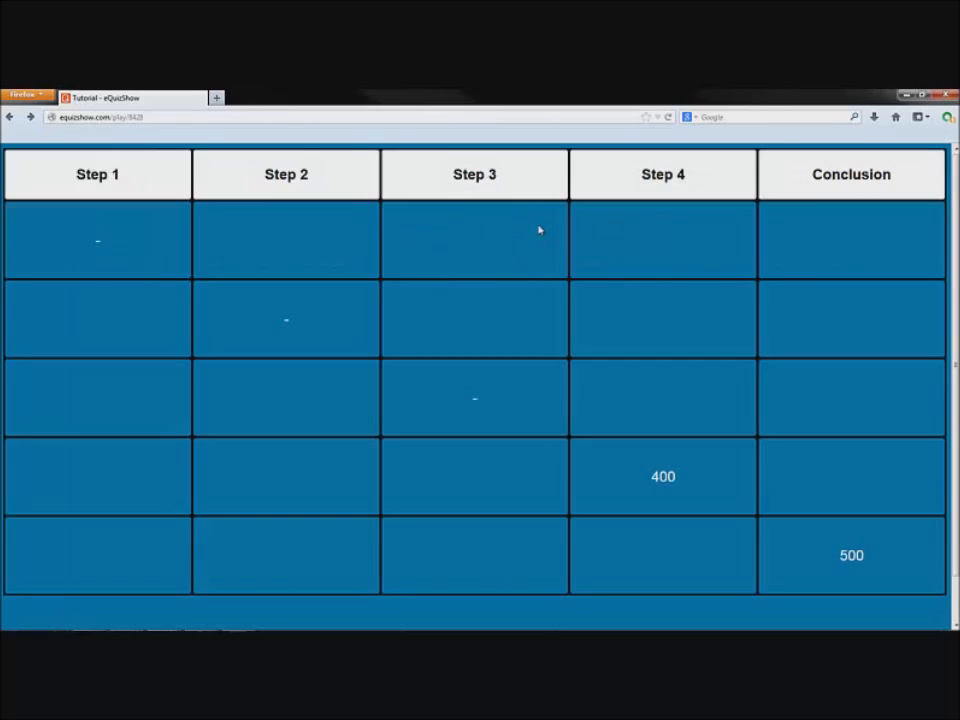
click(641, 464)
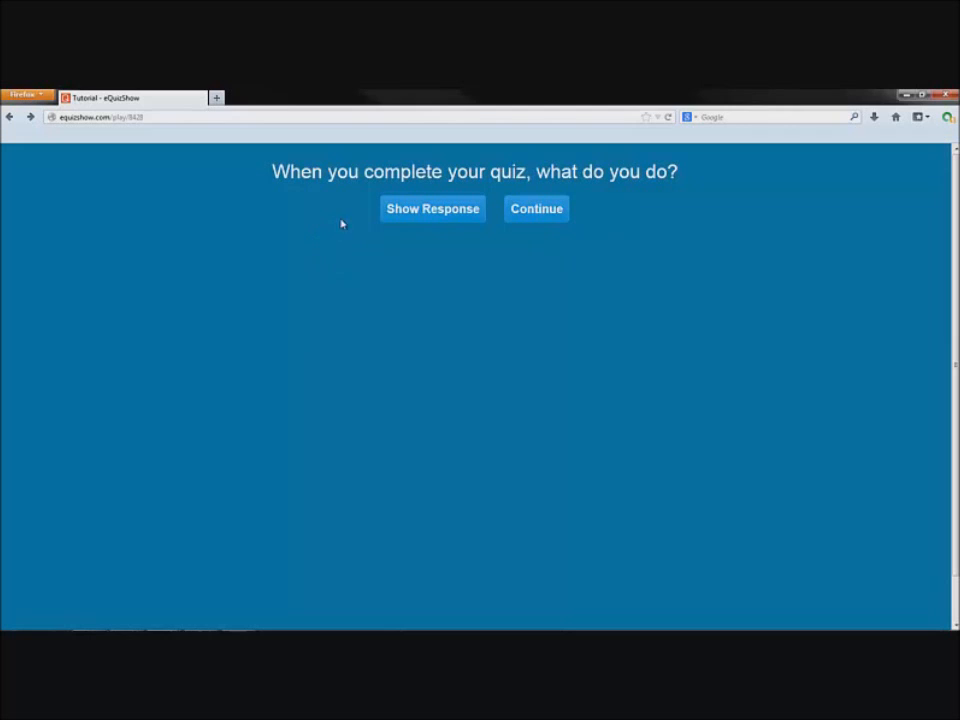
click(405, 213)
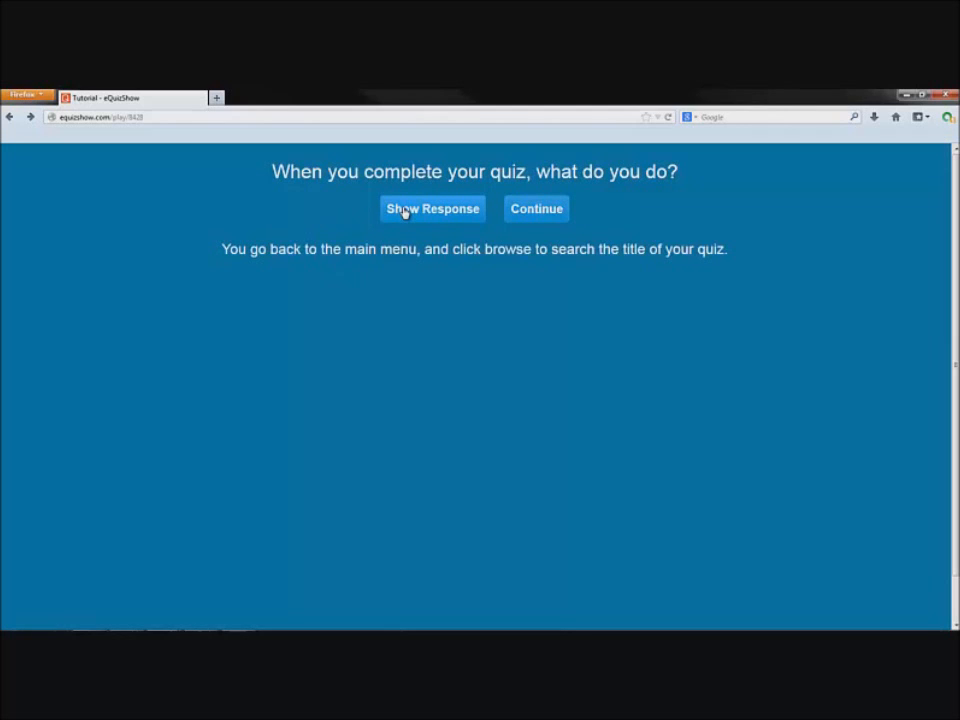
click(520, 216)
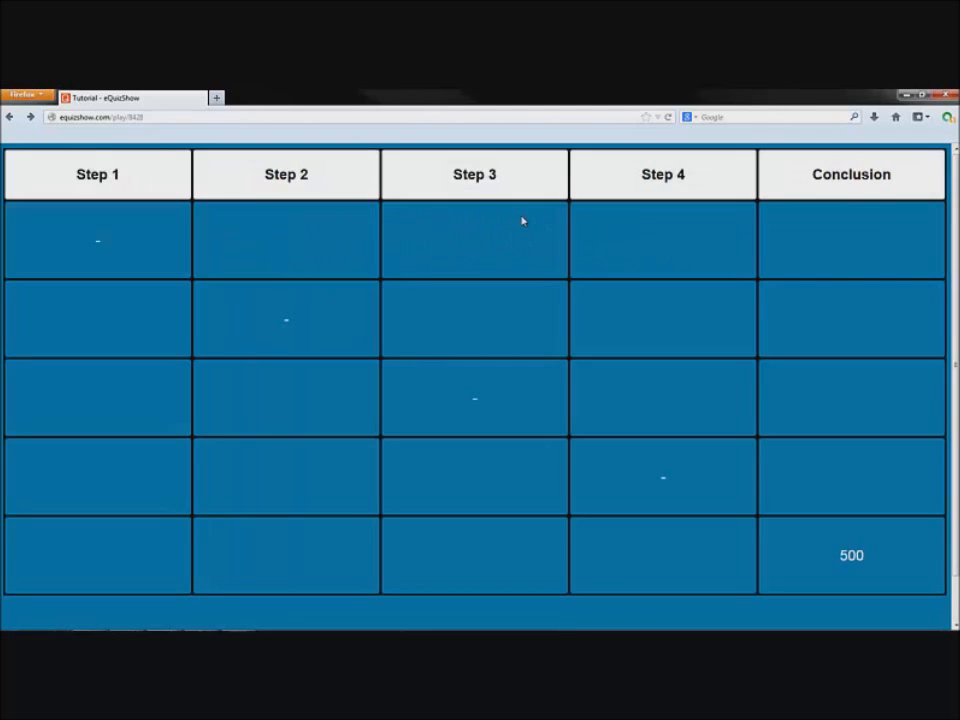
Play the Conclusion 500-point question, reveal its answer, and finish the game
click(866, 549)
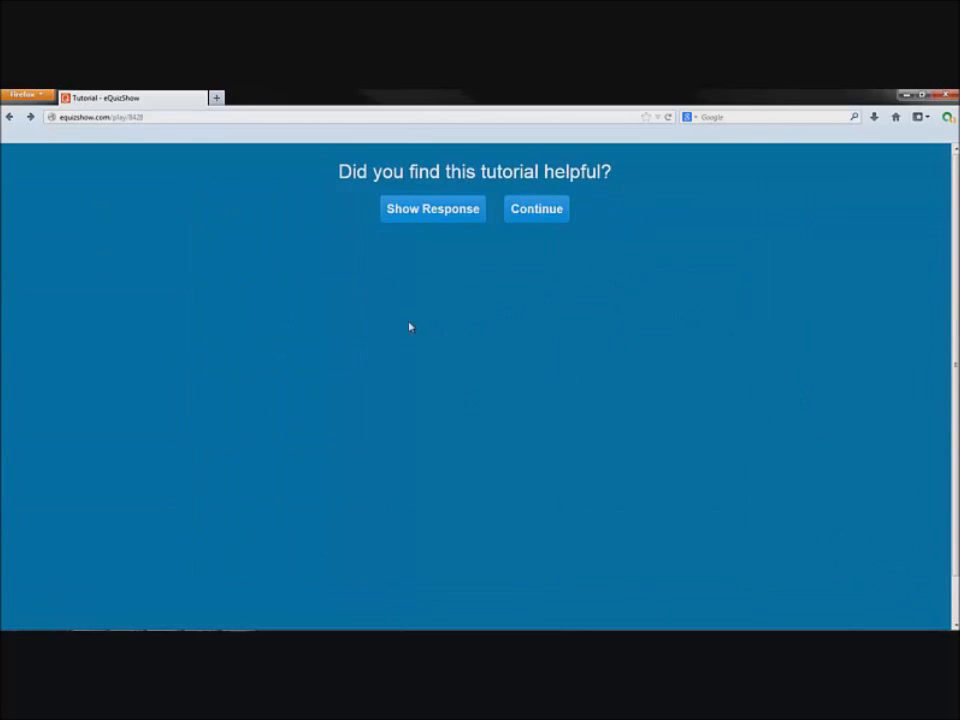
click(420, 226)
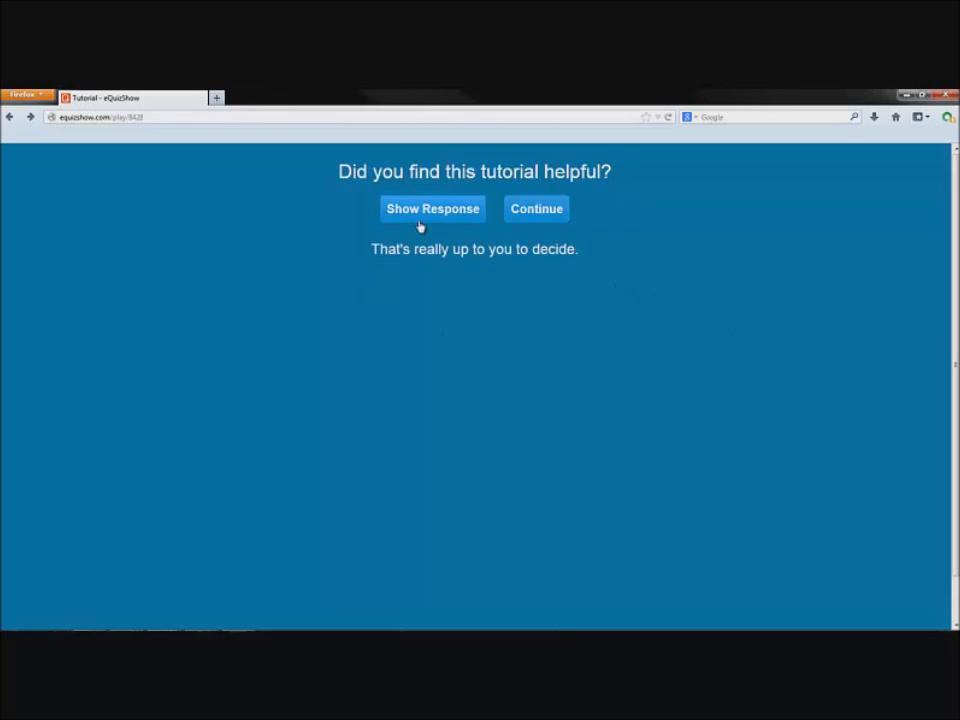
click(525, 216)
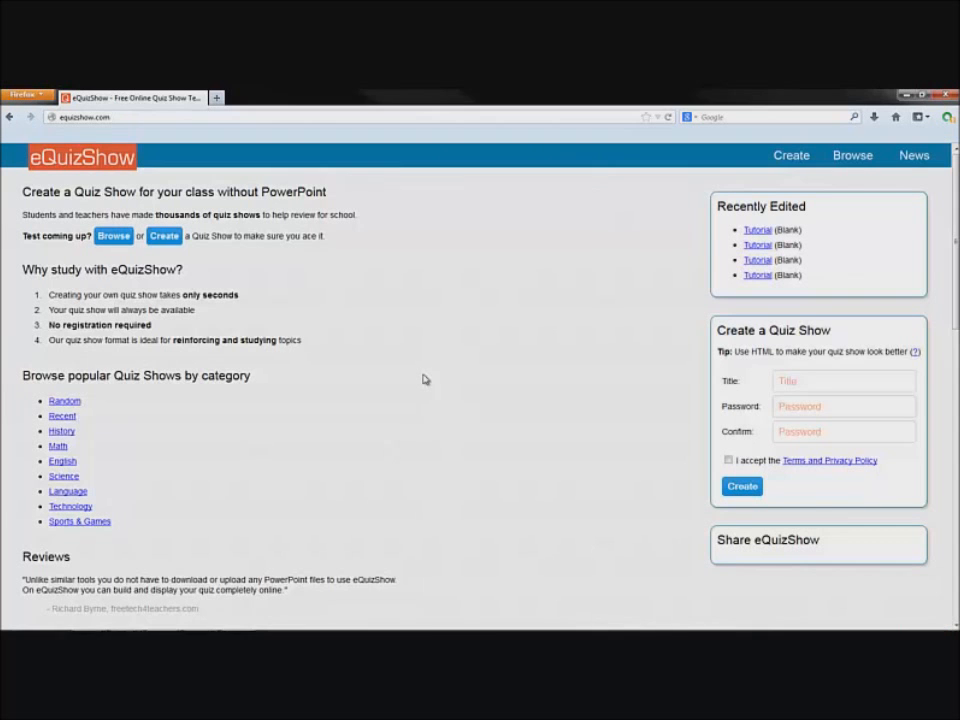